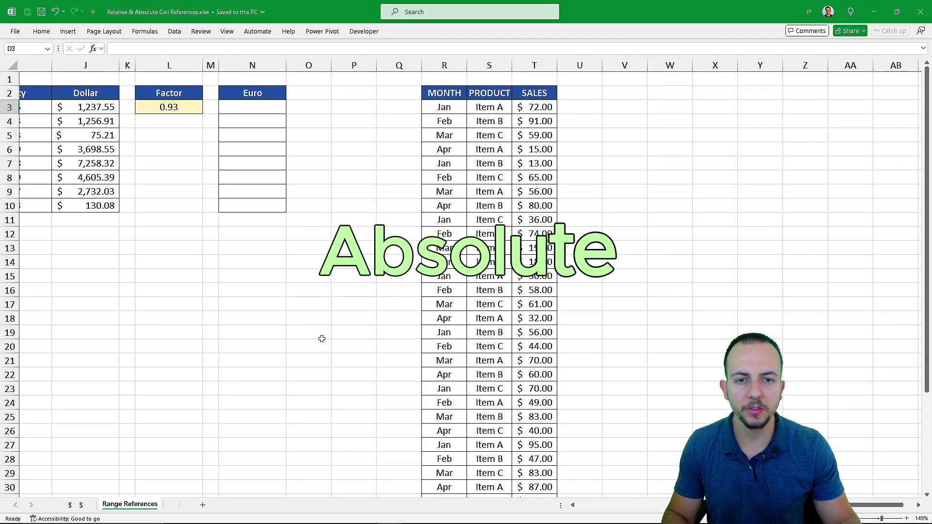
Step: Review the cell reference examples on the "$ $" sheet and the tables on the Range References sheet
scroll(321, 338, left, 5)
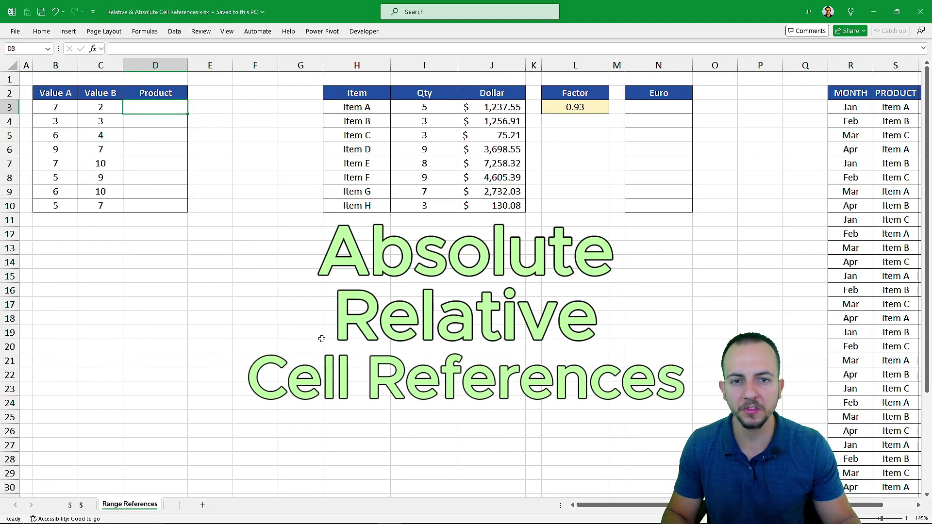
click(75, 504)
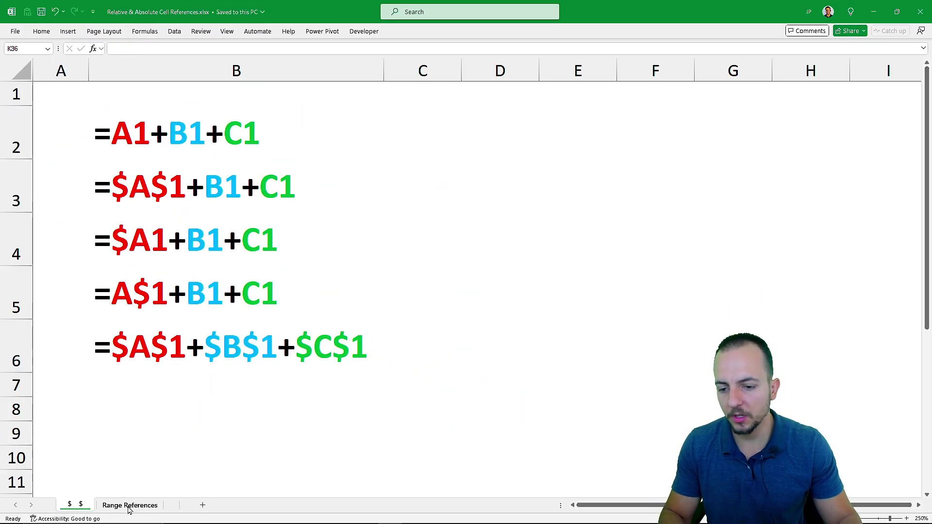
click(129, 506)
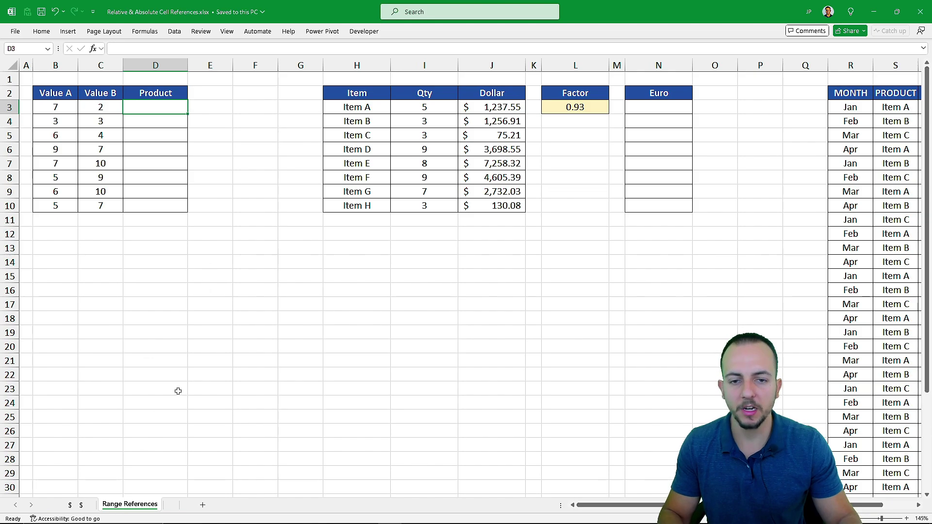
scroll(200, 378, right, 5)
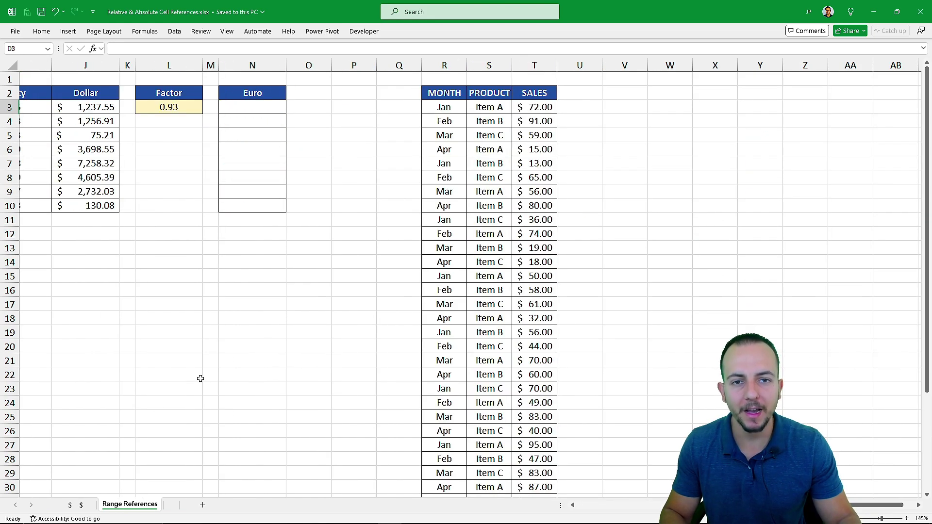
scroll(200, 378, left, 5)
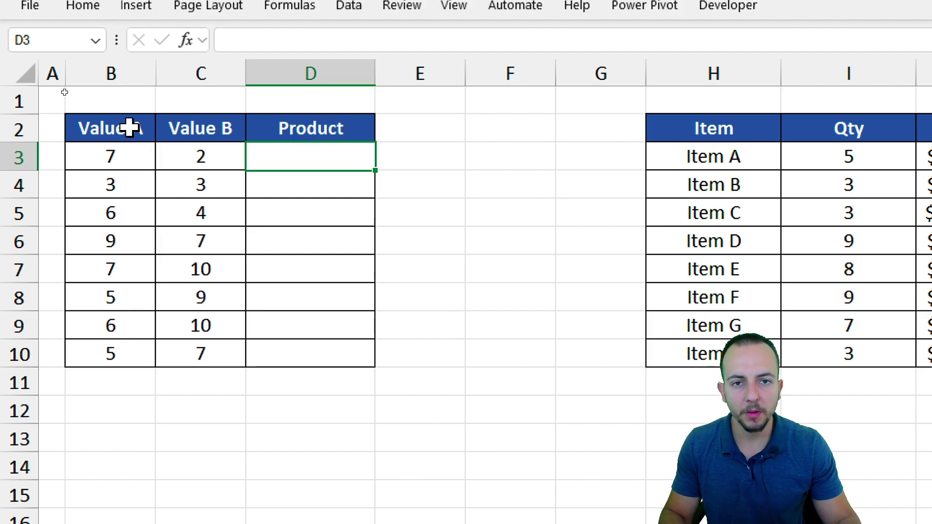
Step: Enter the formula =B3*C3 in D3 to multiply Value A by Value B in the first Product row
drag(129, 128, 124, 333)
drag(201, 128, 205, 345)
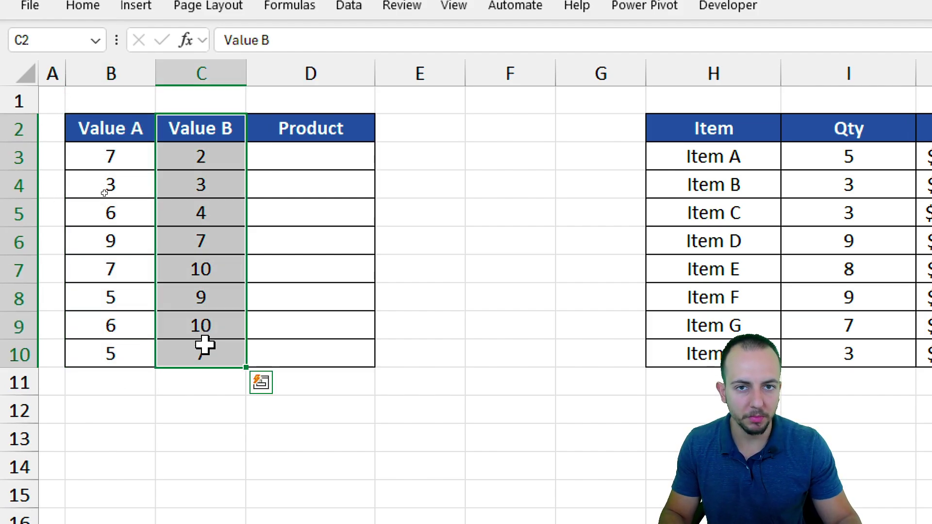
click(311, 156)
text(=)
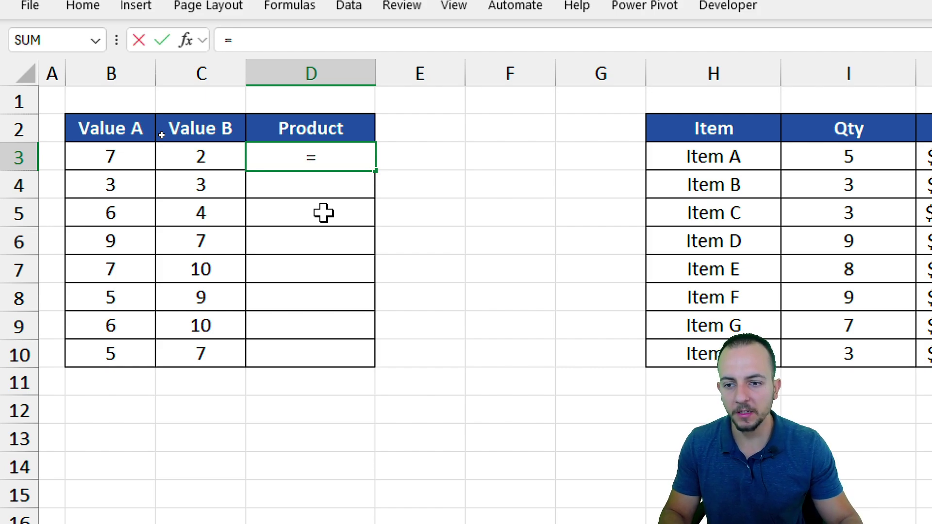
click(133, 156)
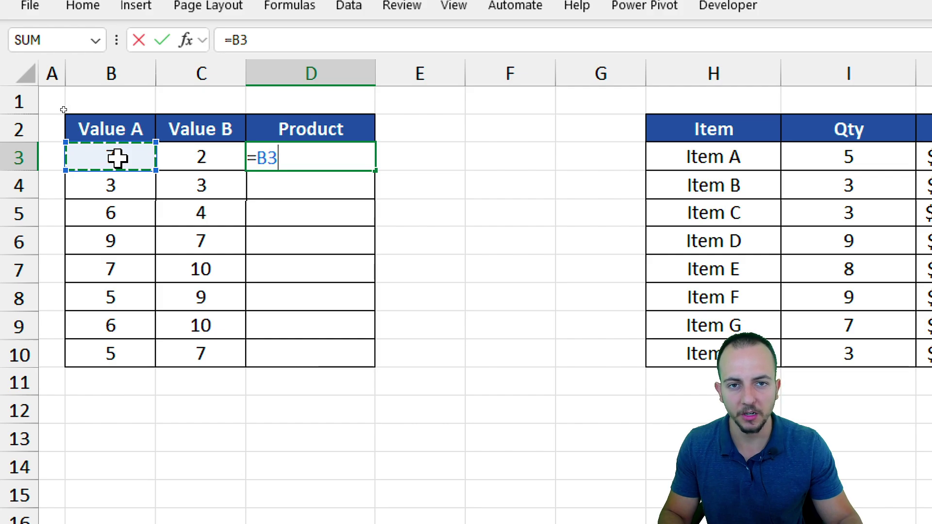
text(*)
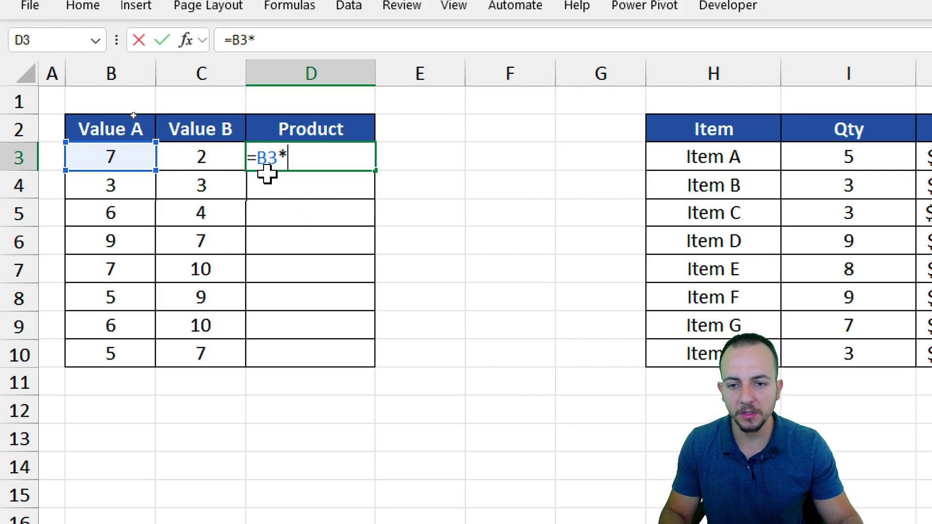
click(221, 168)
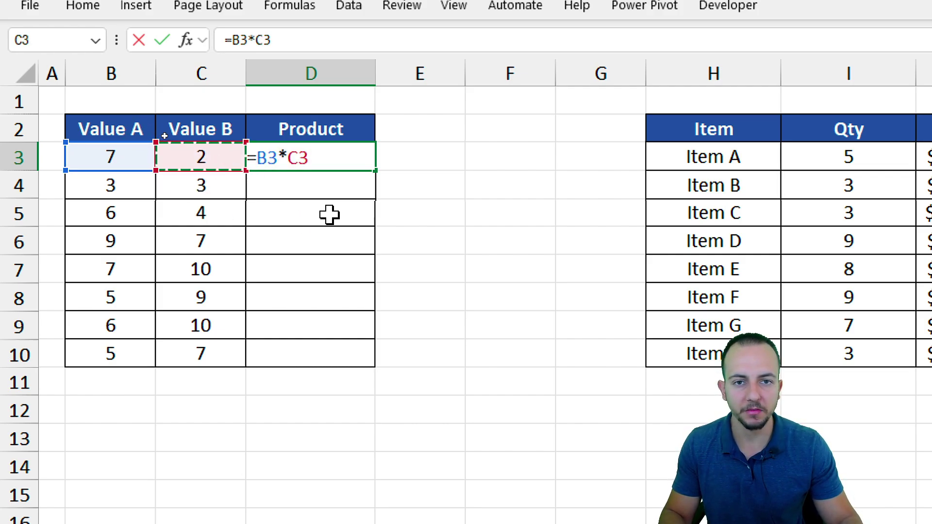
key(Return)
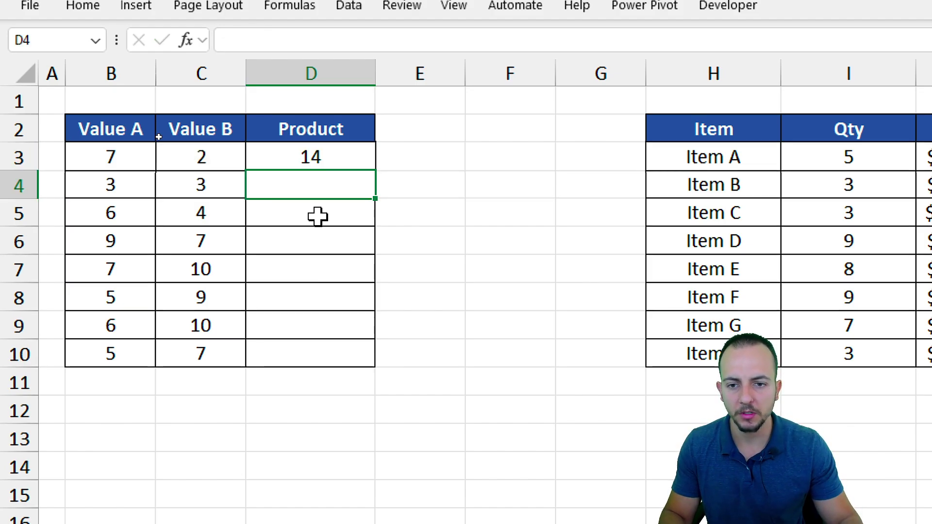
Step: Fill the Product formula from D3 down through D10
drag(131, 185, 280, 193)
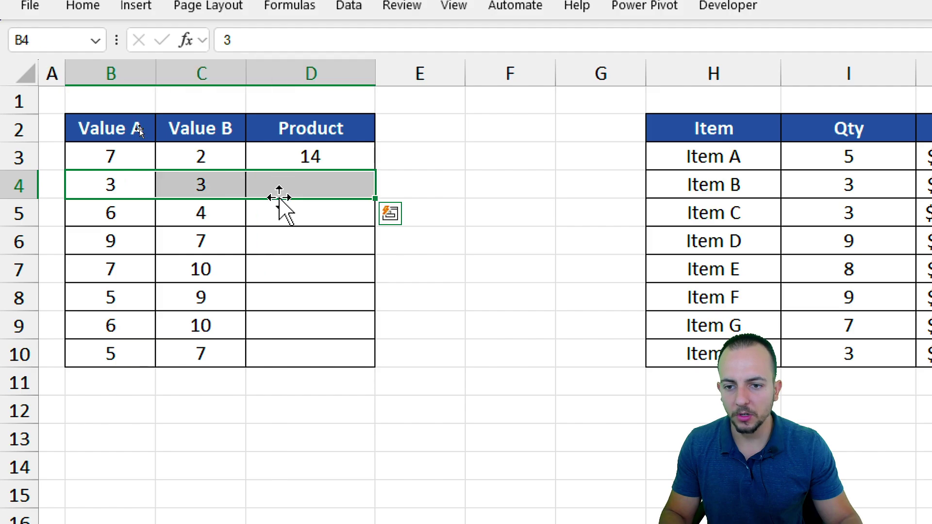
drag(281, 237, 290, 330)
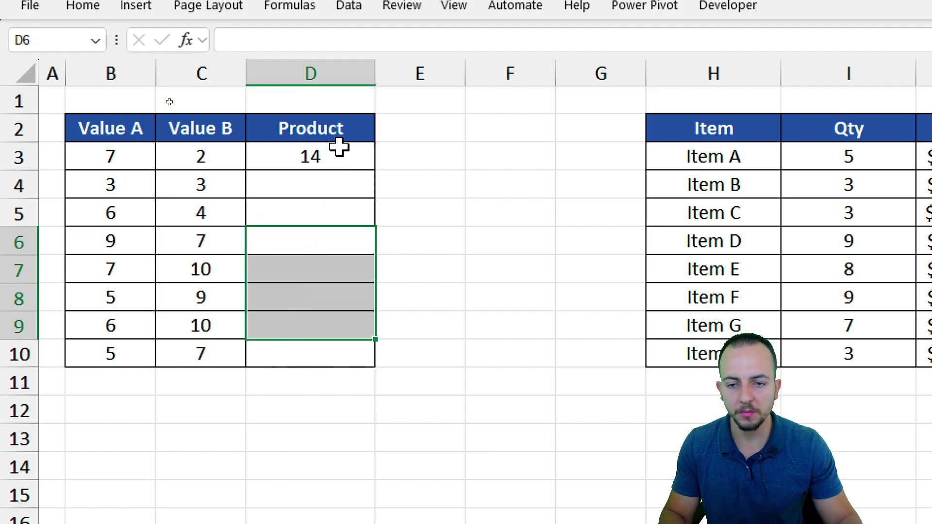
click(339, 148)
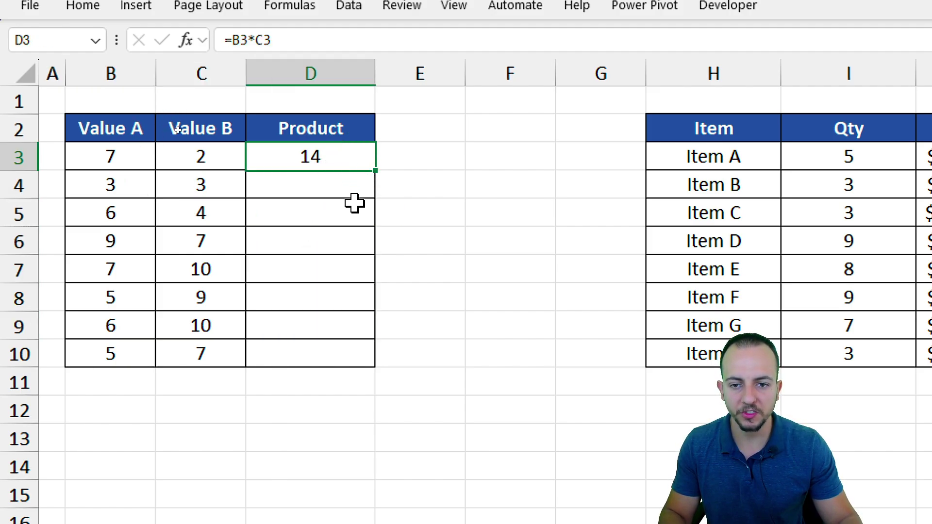
drag(383, 158, 399, 177)
mouse_move(378, 248)
mouse_down()
mouse_move(379, 195)
mouse_move(374, 337)
mouse_move(362, 363)
mouse_up()
Step: Inspect the copied Product formulas in D4 and D7, including the cells that D7 references
click(341, 188)
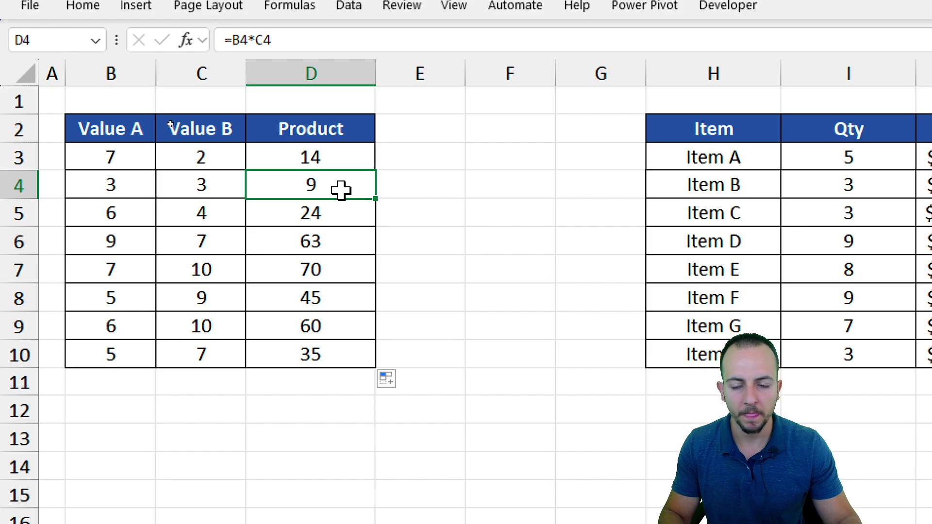
click(330, 268)
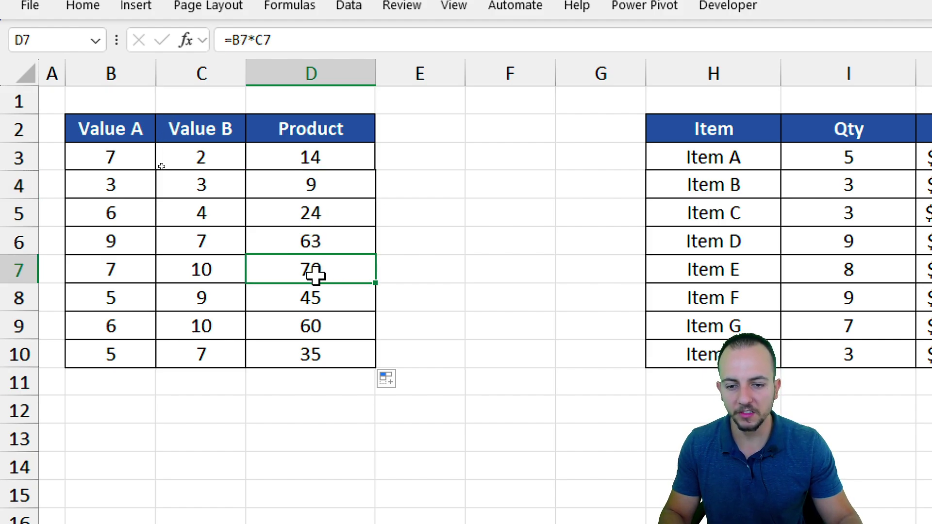
double_click(338, 272)
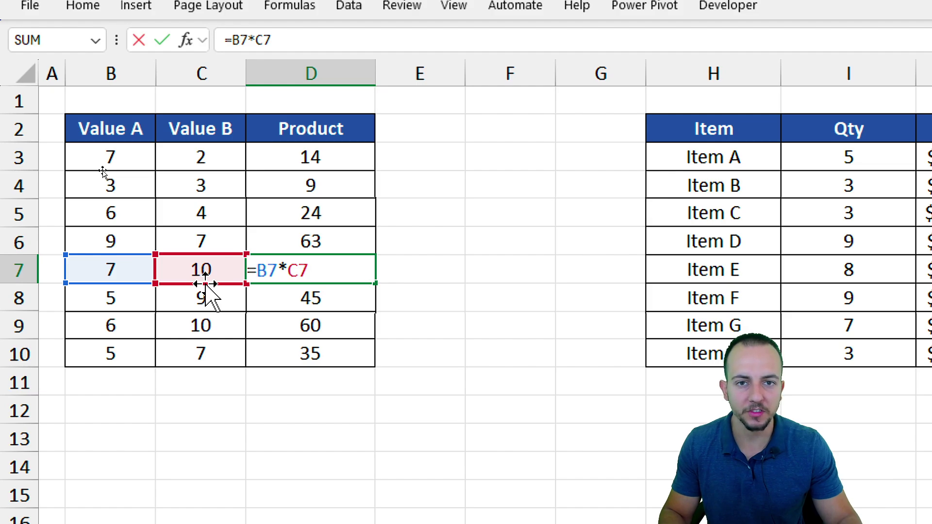
drag(207, 285, 195, 418)
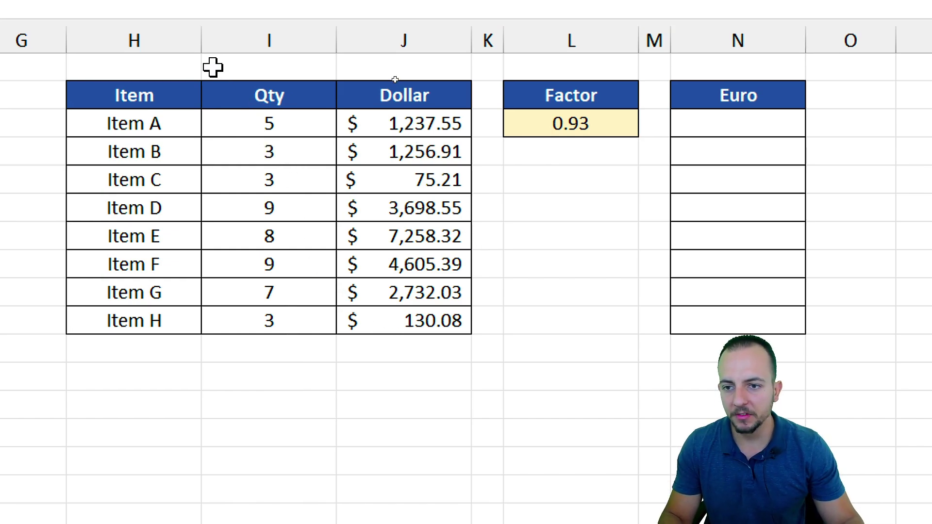
Step: Examine the Item, Qty and Dollar columns, the empty Euro column and the conversion factor cell L3
drag(181, 90, 158, 329)
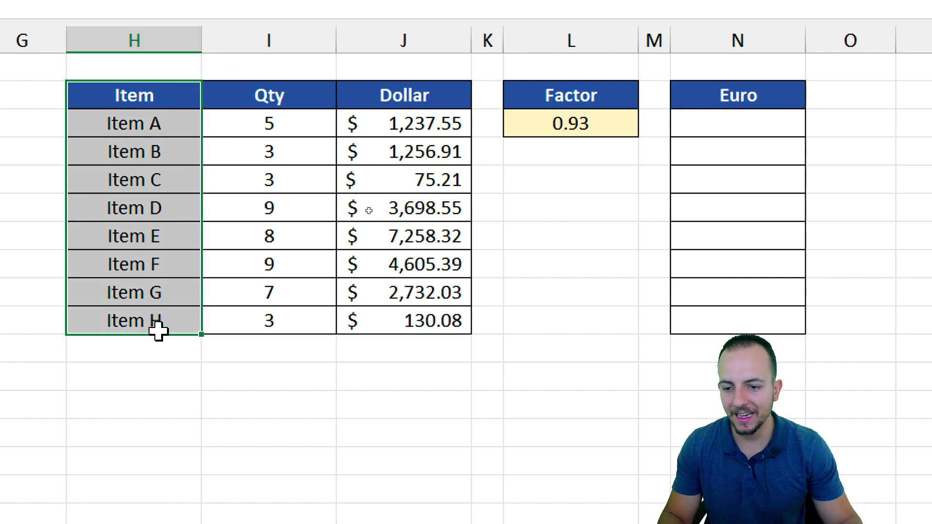
drag(311, 101, 279, 325)
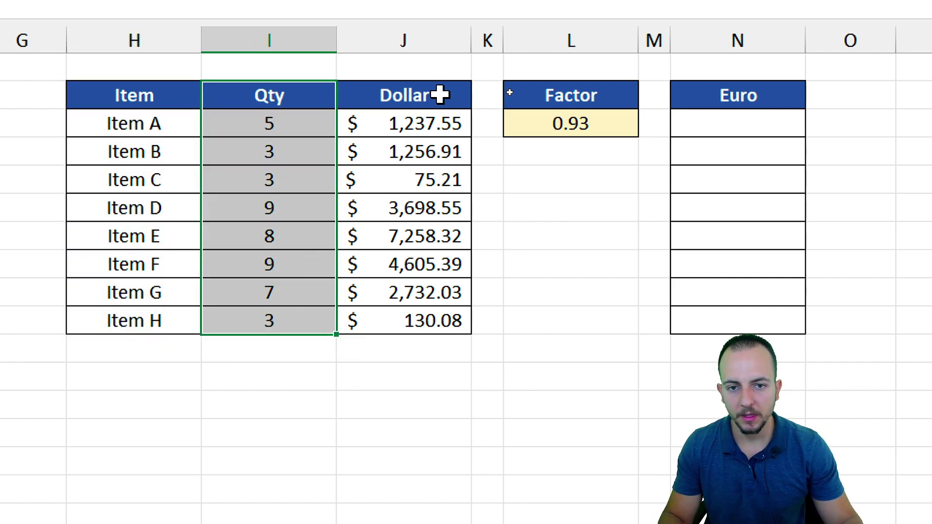
drag(438, 94, 416, 321)
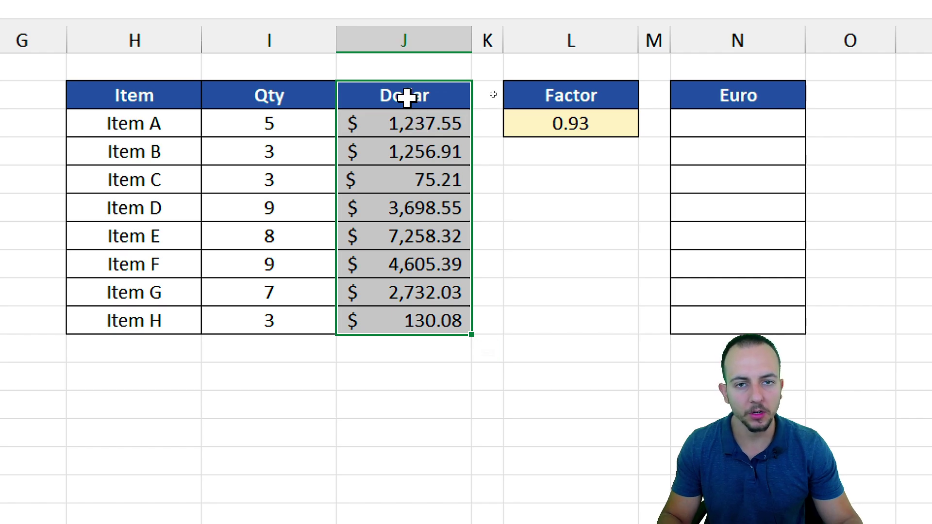
drag(169, 97, 380, 336)
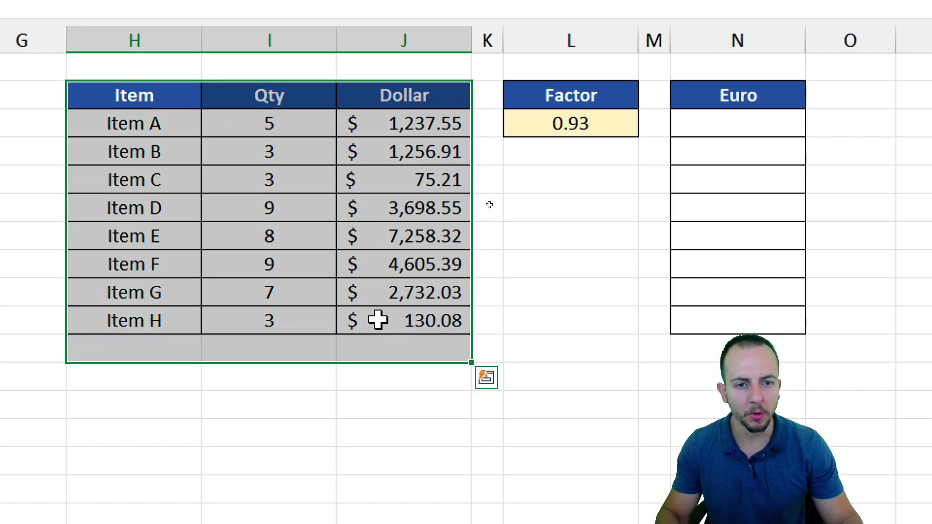
scroll(816, 303, right, 4)
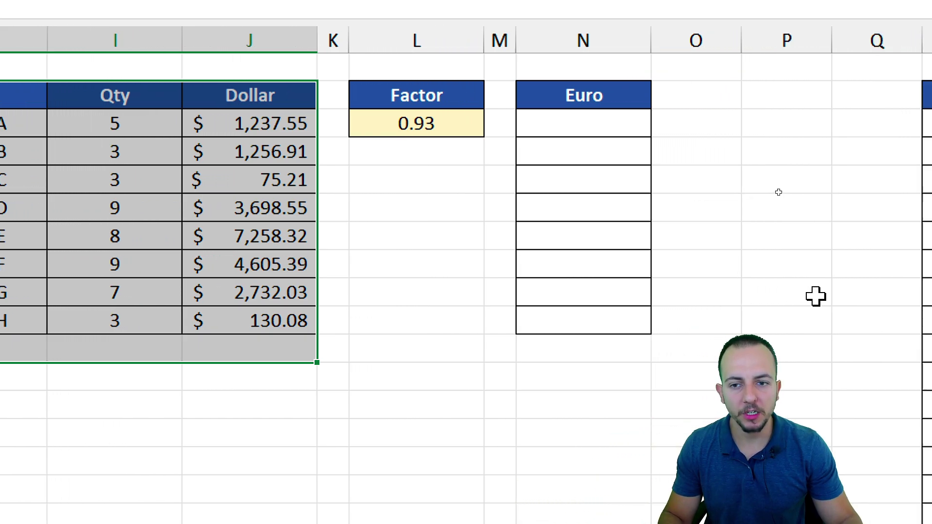
drag(301, 97, 283, 327)
scroll(594, 151, right, 3)
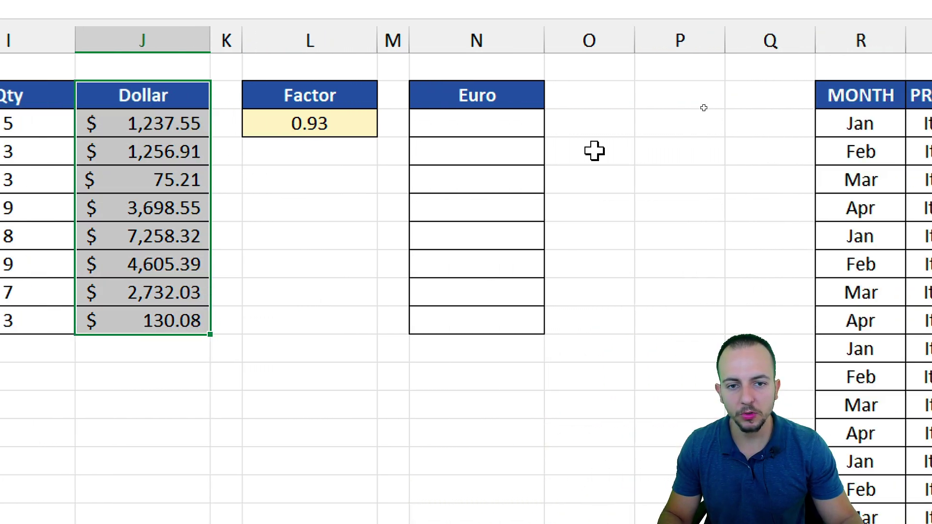
drag(510, 99, 481, 326)
click(347, 99)
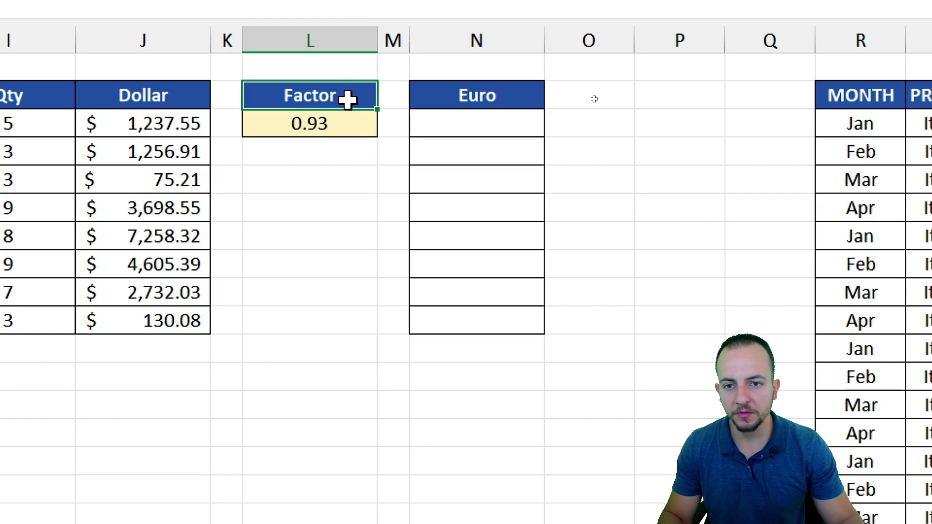
drag(347, 99, 339, 129)
click(344, 130)
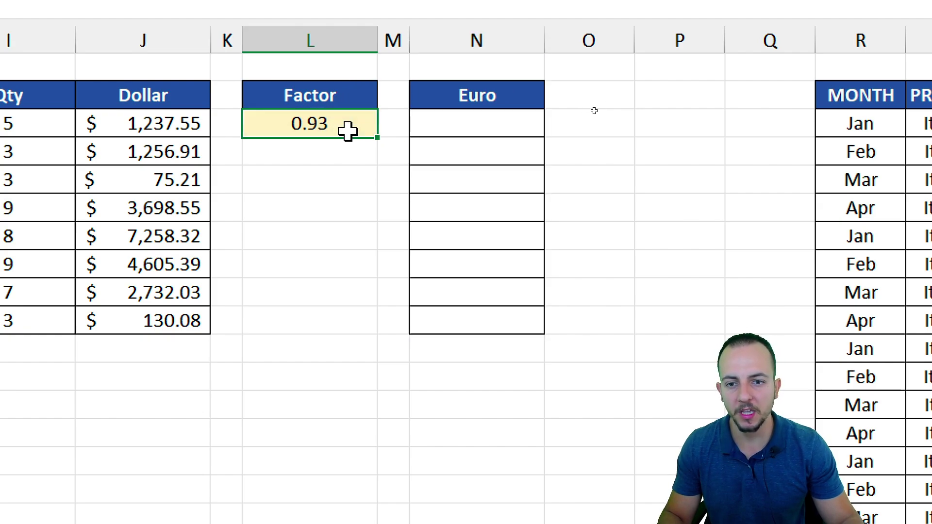
Step: Enter the formula =J3*L3 in N3 to convert the first Dollar amount to Euro
click(469, 123)
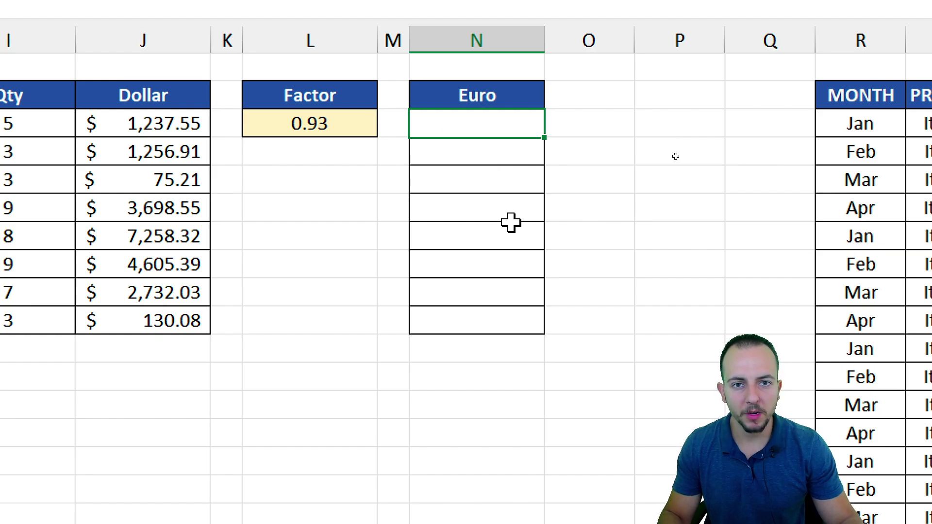
text(=)
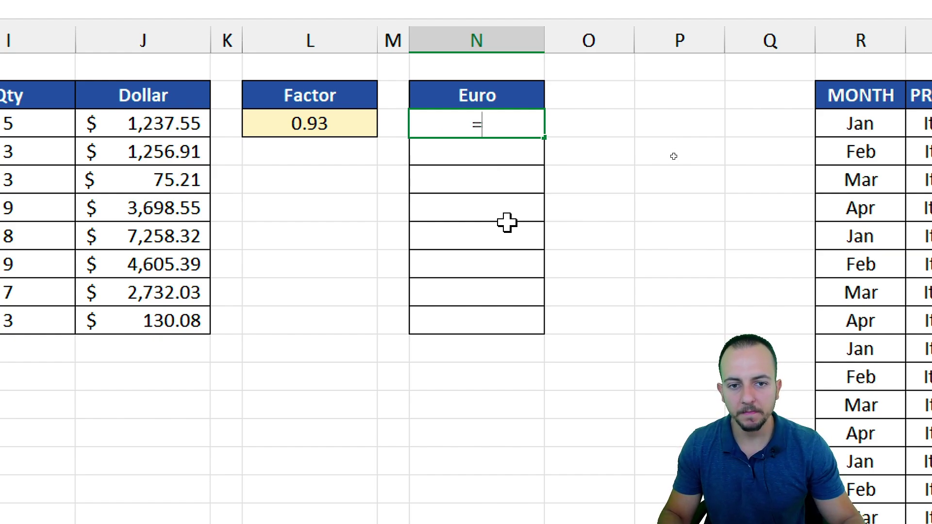
click(168, 125)
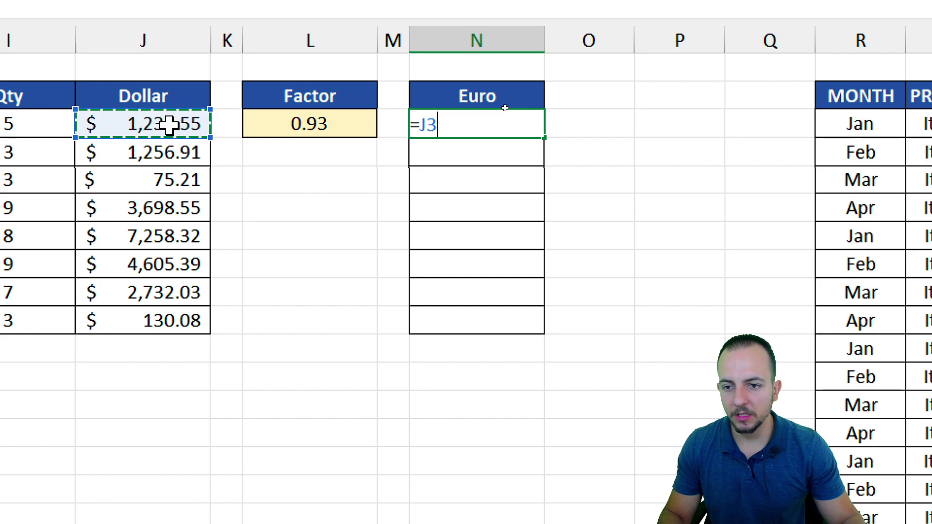
text(*)
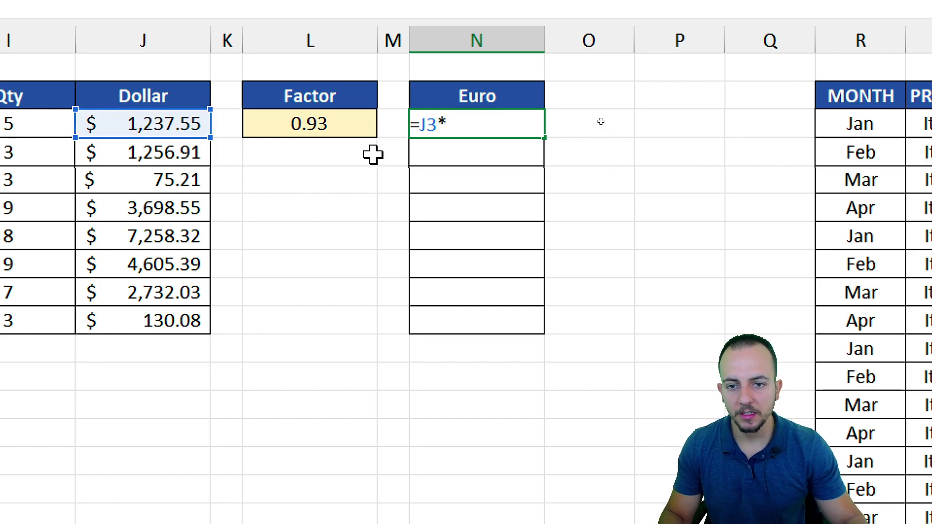
click(309, 126)
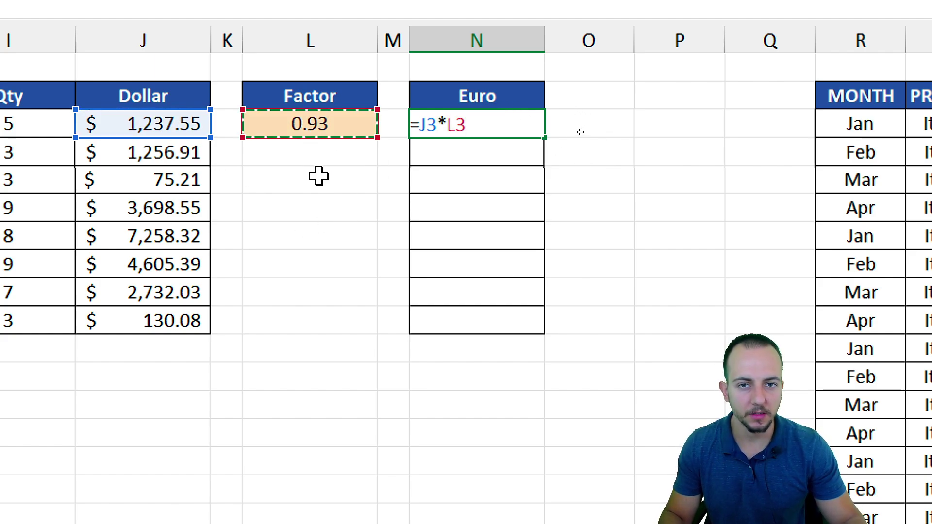
key(Return)
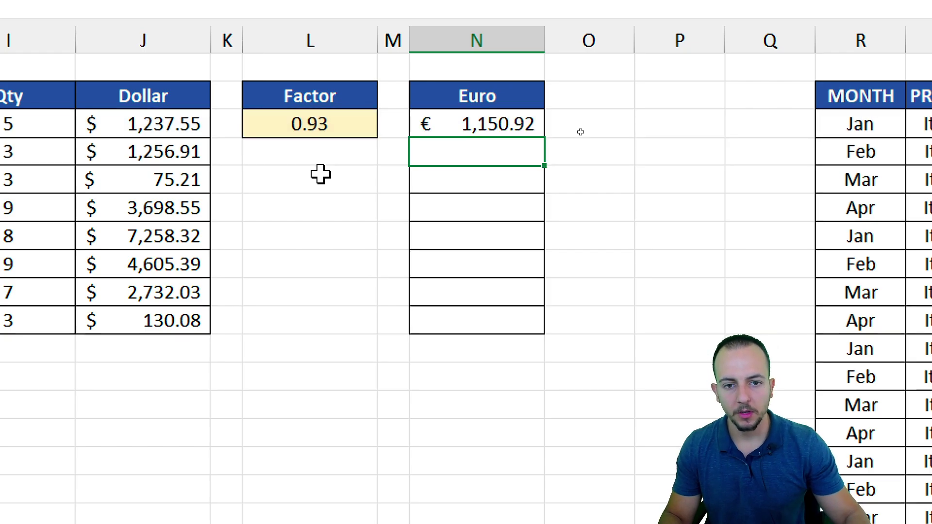
Step: Fill the Euro formula from N3 down through N10 and select the copied formula in N4
click(413, 131)
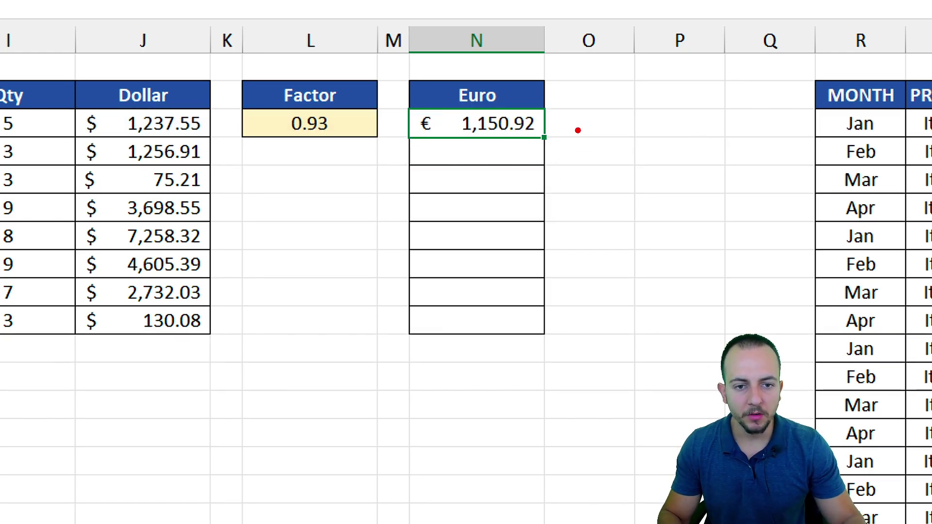
mouse_move(545, 111)
mouse_down()
mouse_move(539, 147)
mouse_move(550, 108)
mouse_up()
drag(567, 182, 563, 227)
drag(553, 210, 574, 211)
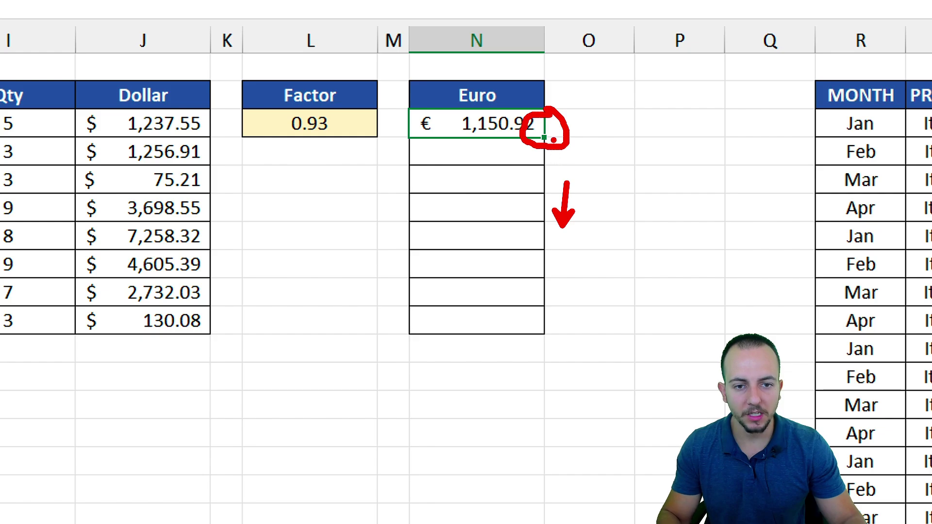
key(Escape)
drag(547, 140, 505, 338)
click(487, 157)
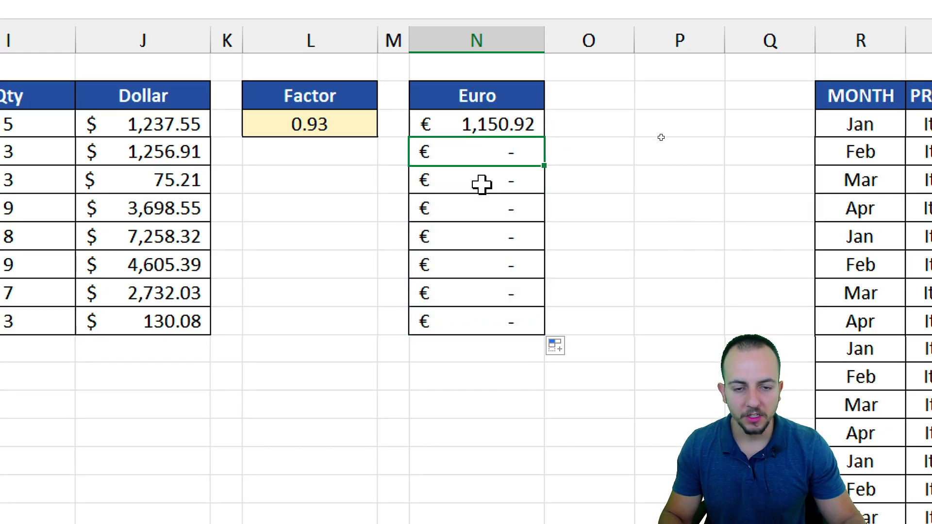
Step: Examine the copied Euro cells from N3 through N10
click(495, 183)
click(463, 211)
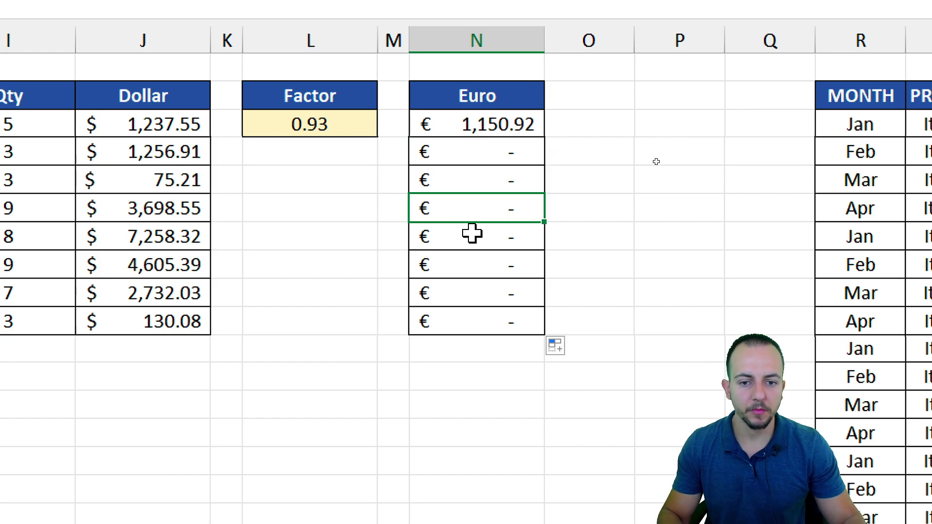
click(472, 234)
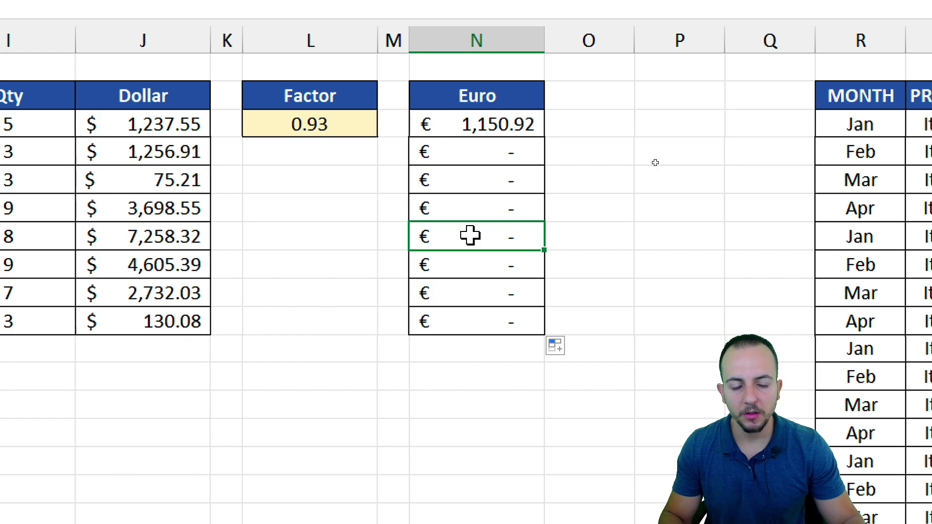
drag(500, 127, 497, 326)
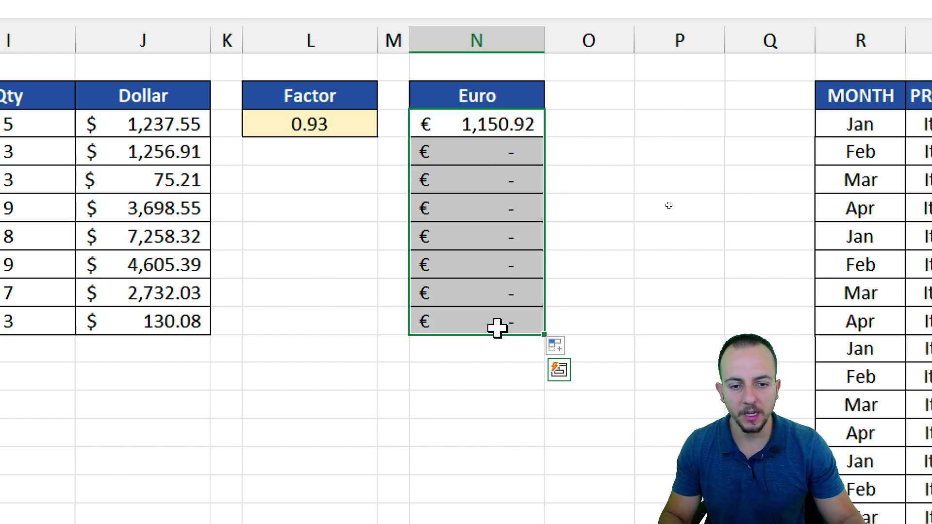
Step: Open the formula in N7 and try moving its factor reference from L7 to L3
double_click(482, 236)
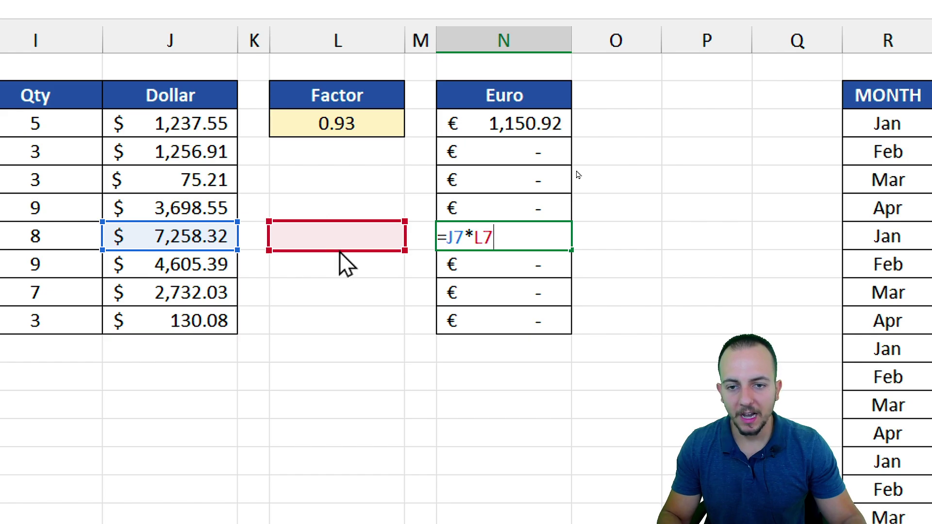
drag(339, 253, 354, 146)
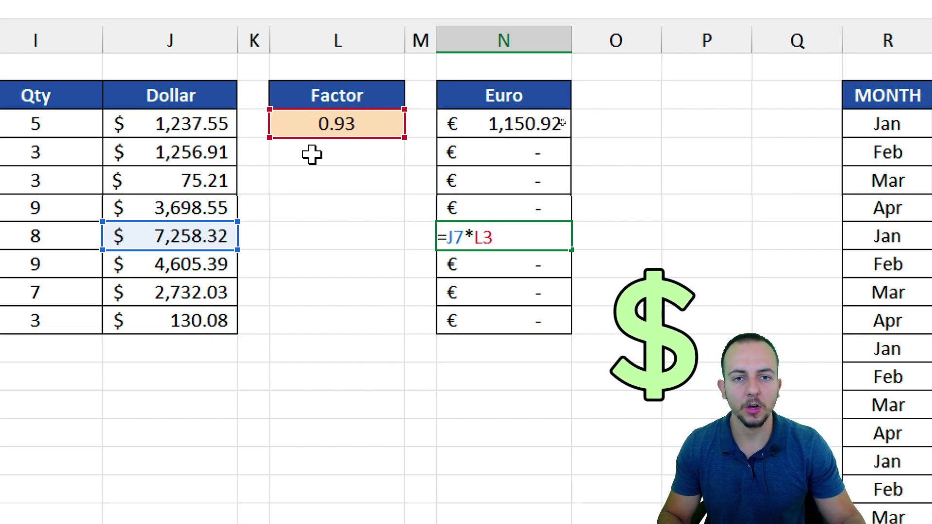
key(ctrl+Return)
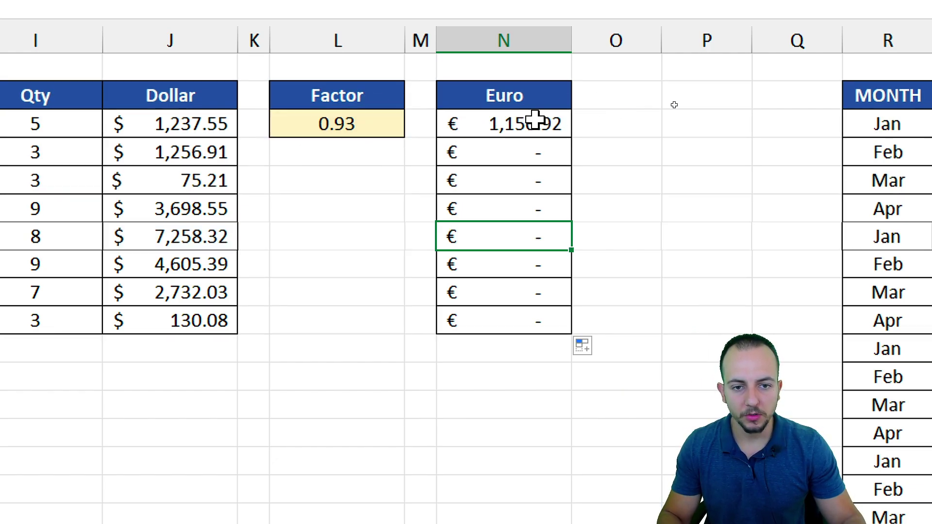
Step: Clear the copied Euro formulas in N4:N10 and make the factor reference absolute in N3, giving =J3*$L$3
drag(511, 151, 492, 320)
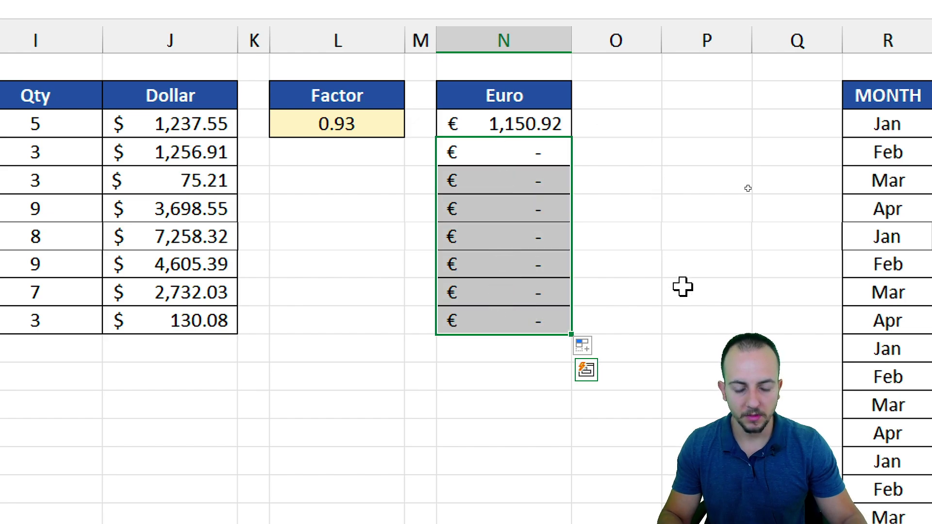
key(Delete)
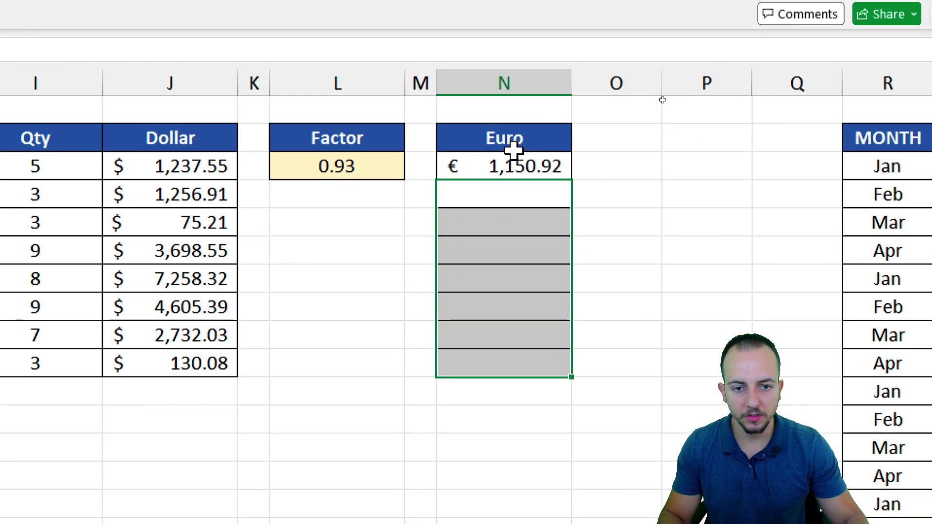
click(458, 127)
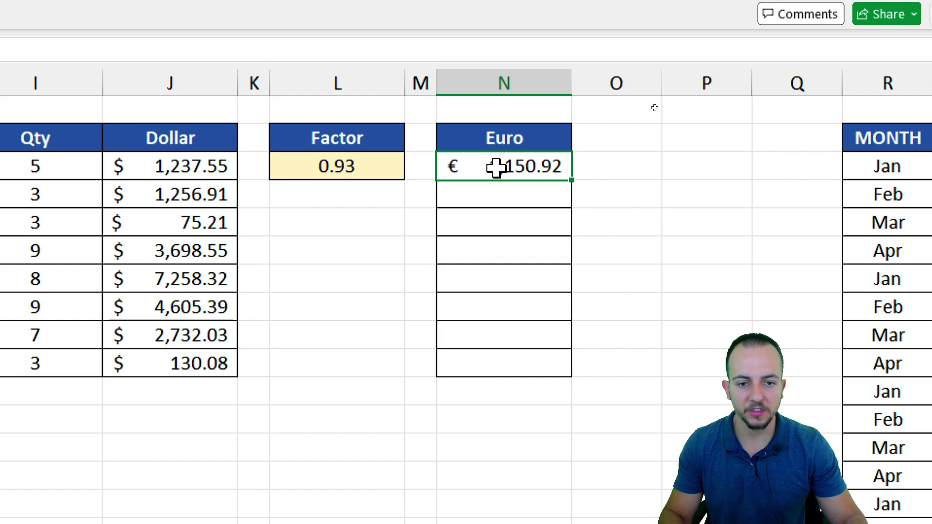
double_click(518, 166)
double_click(484, 166)
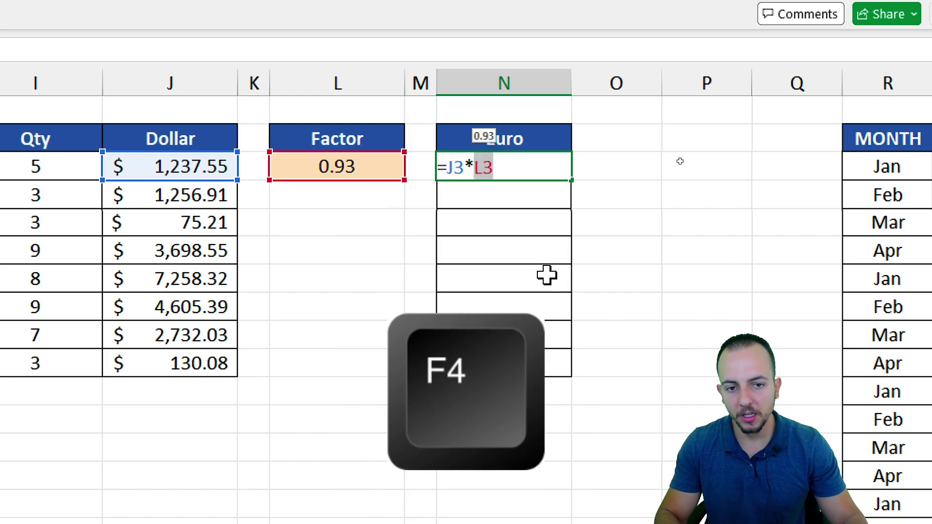
key(F4)
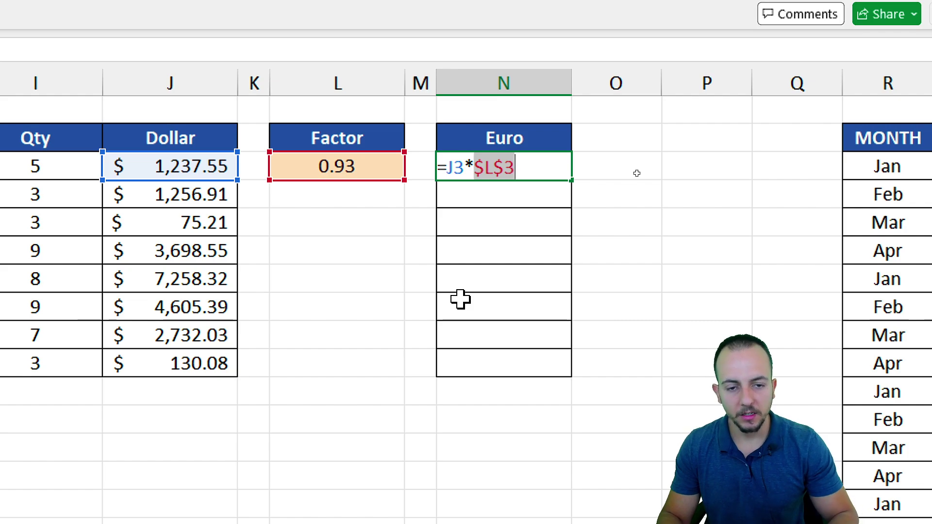
key(Return)
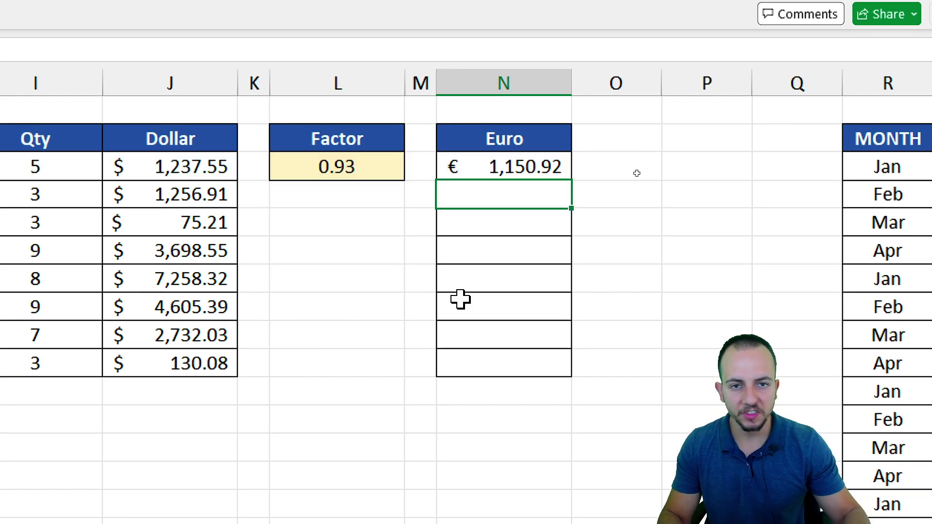
Step: Fill the Euro formula with the absolute factor reference from N3 down through N10
click(546, 172)
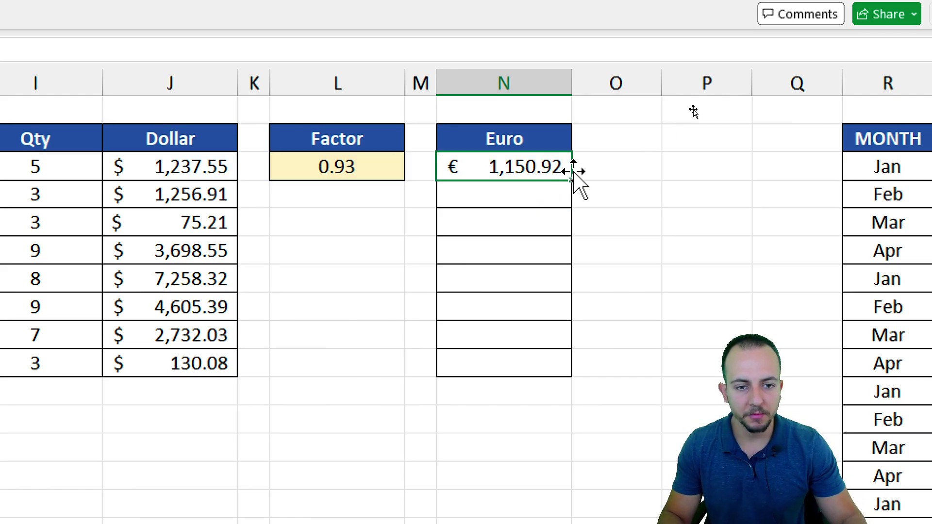
double_click(571, 180)
click(523, 226)
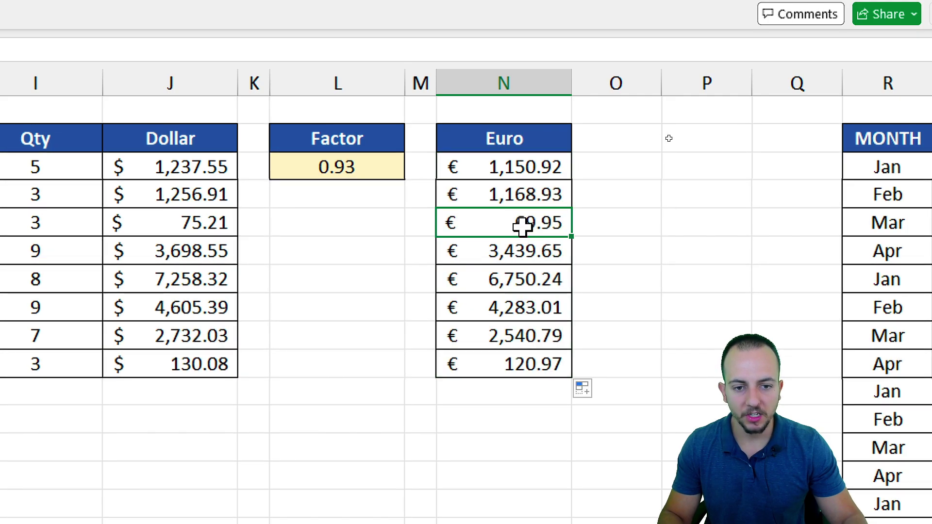
Step: Examine the filled Euro cells down to N10 and inspect which cells the N10 formula references
click(508, 248)
click(506, 279)
click(498, 308)
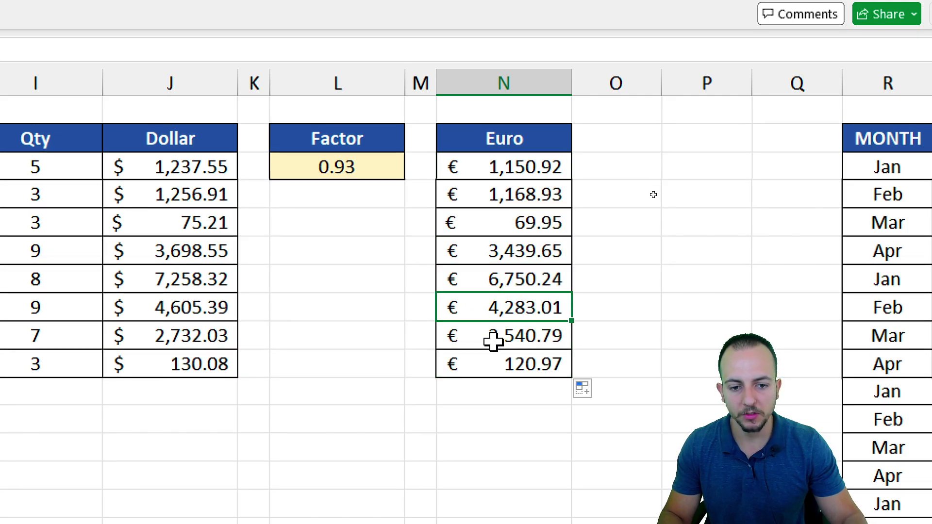
click(493, 342)
click(499, 356)
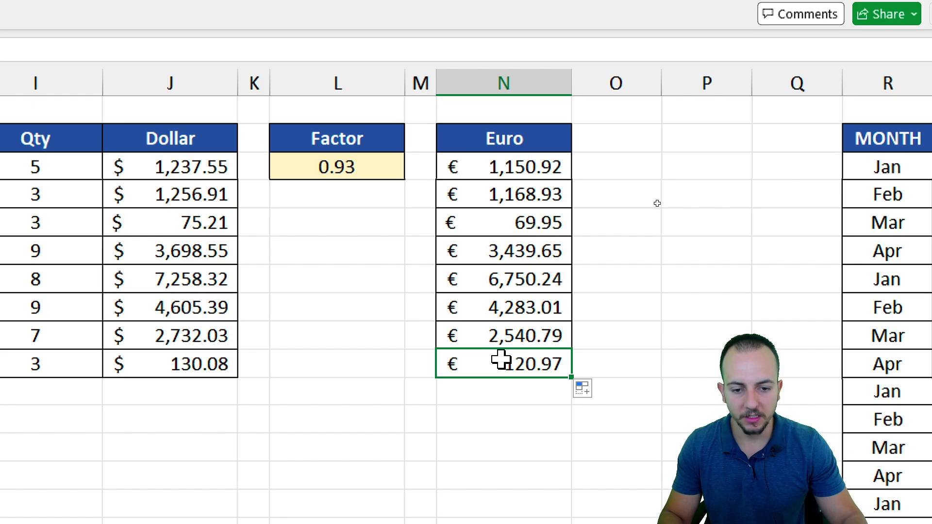
double_click(506, 359)
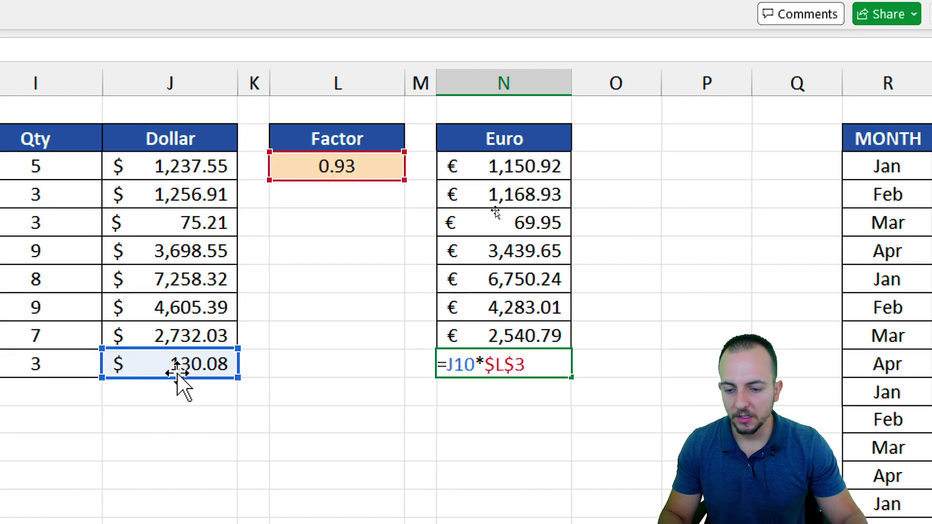
mouse_move(177, 372)
mouse_down()
mouse_move(214, 186)
mouse_move(183, 356)
mouse_up()
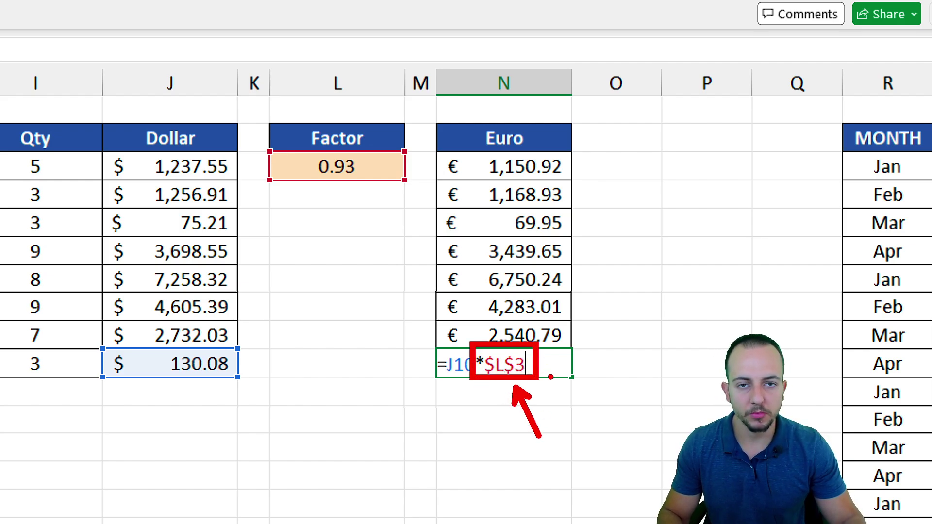
key(ctrl+Return)
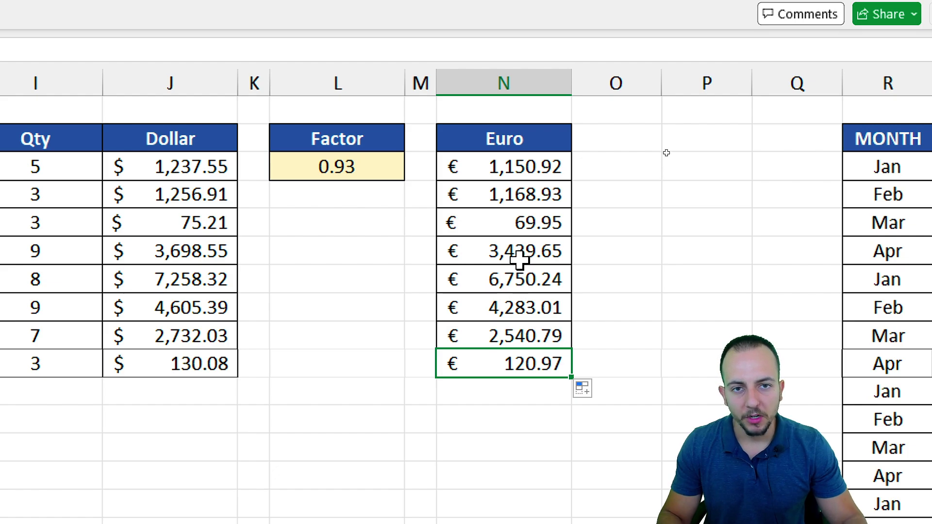
Step: Cycle the factor reference in N3's formula through its mixed and relative forms, and return it to $L$3
double_click(520, 165)
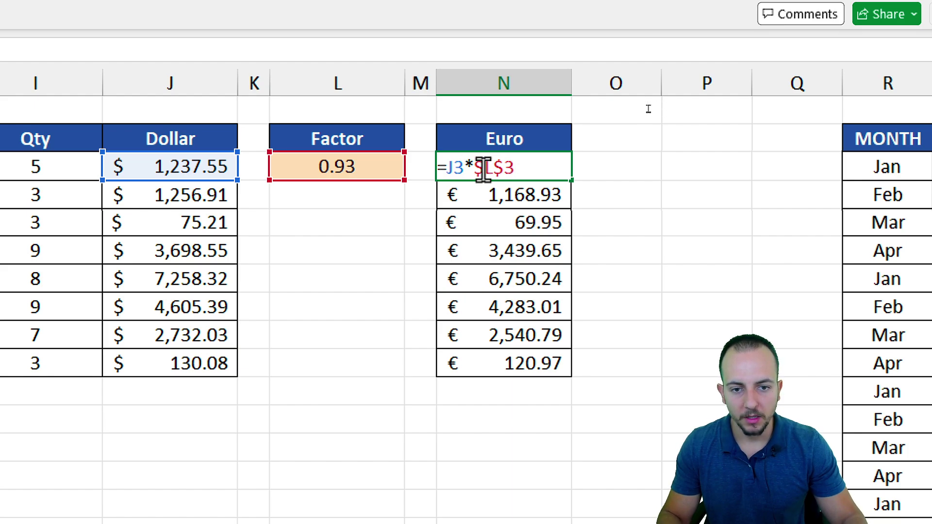
drag(474, 168, 522, 168)
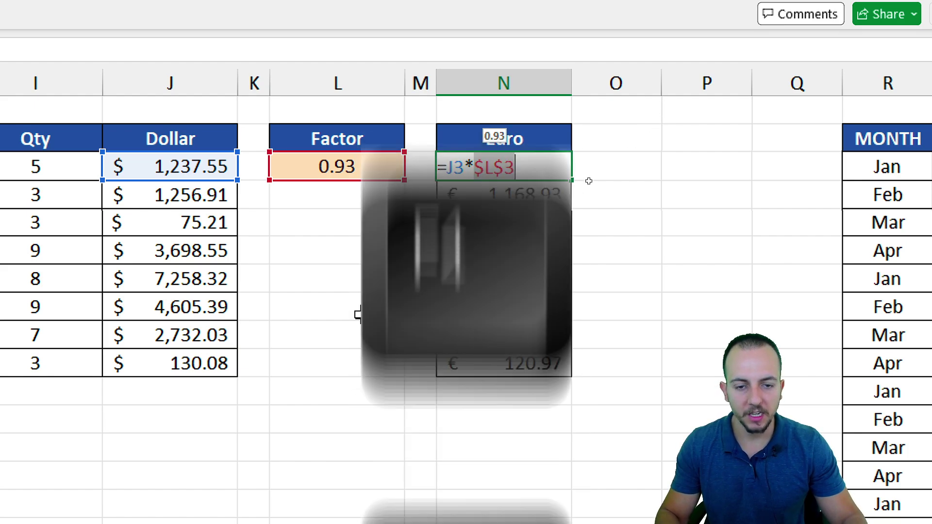
key(F4)
key(F4)
key(F4)
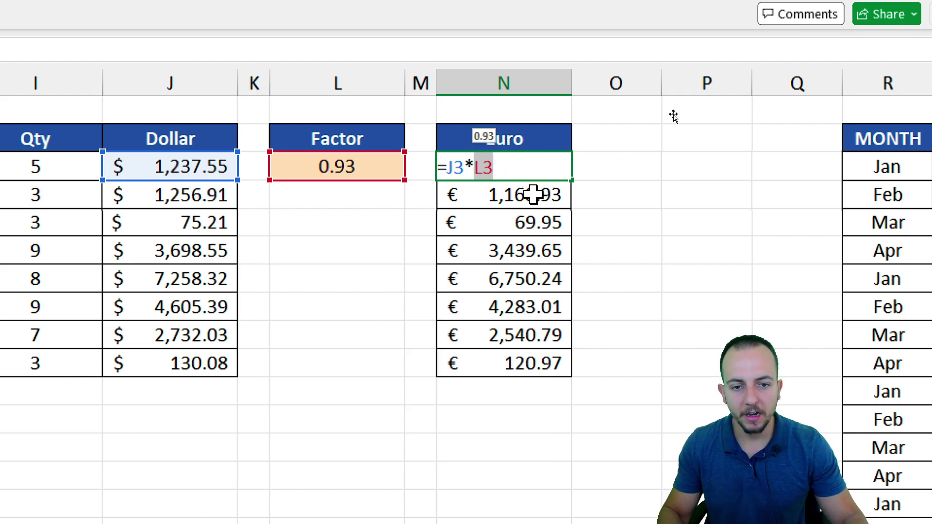
click(492, 168)
drag(476, 167, 509, 168)
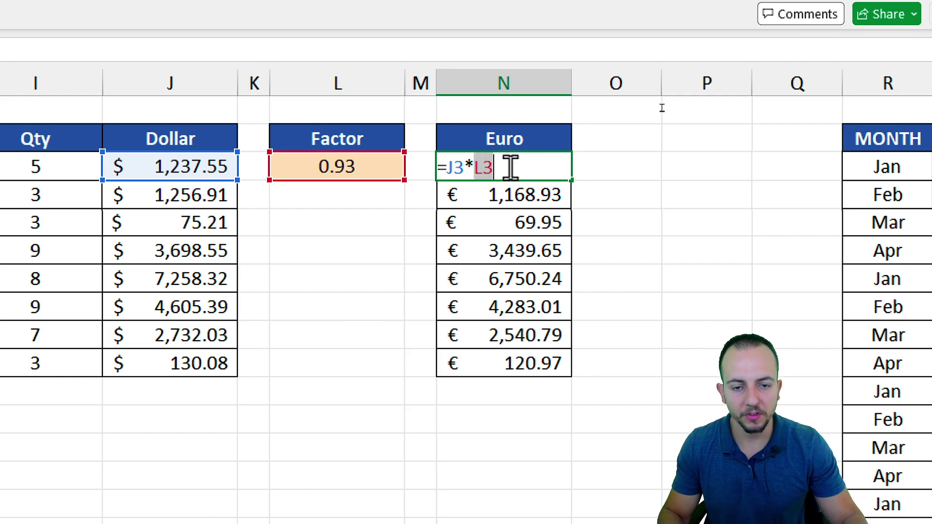
click(522, 168)
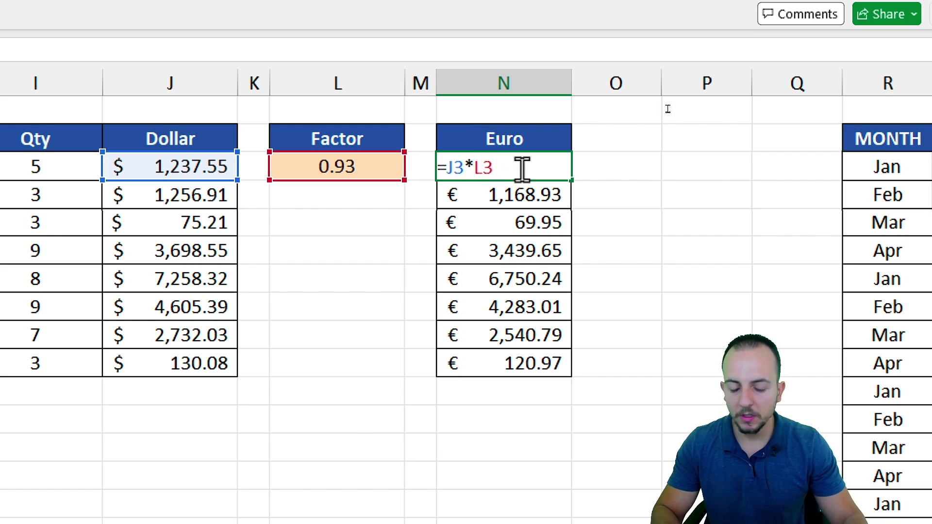
key(F4)
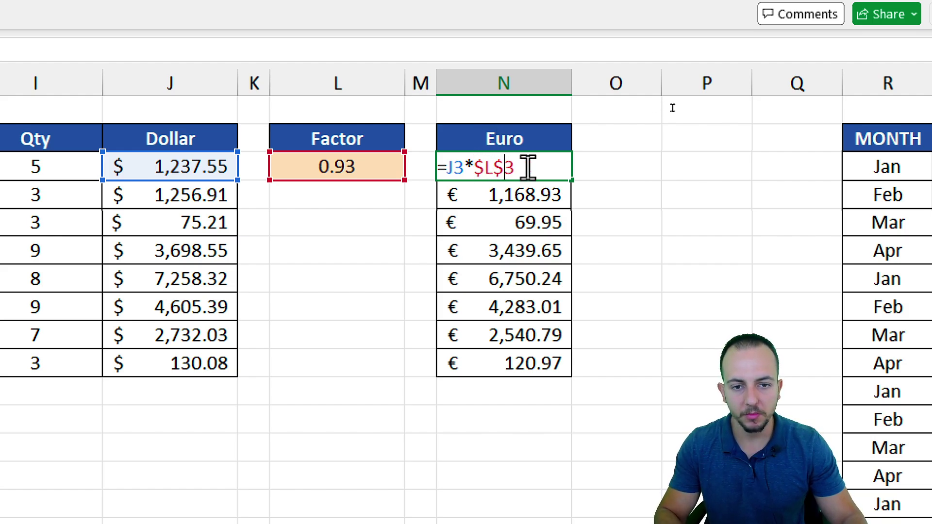
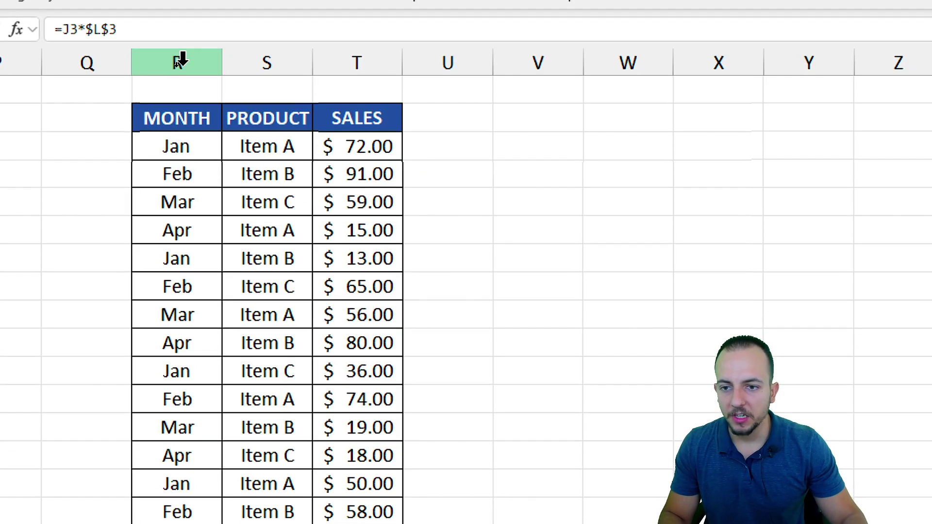
Step: Examine the Month, Product and Sales columns of the sales table, including the repeating items and months
click(178, 61)
click(274, 61)
click(352, 57)
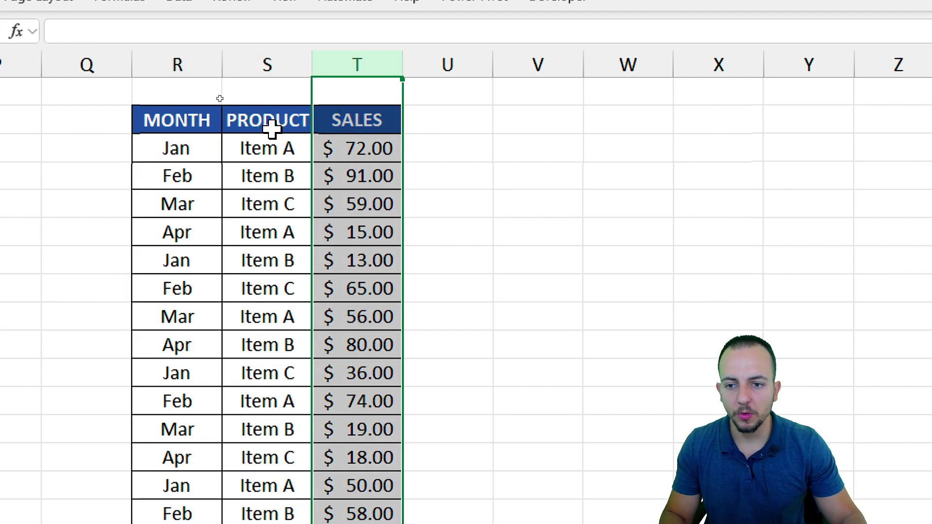
drag(272, 151, 291, 202)
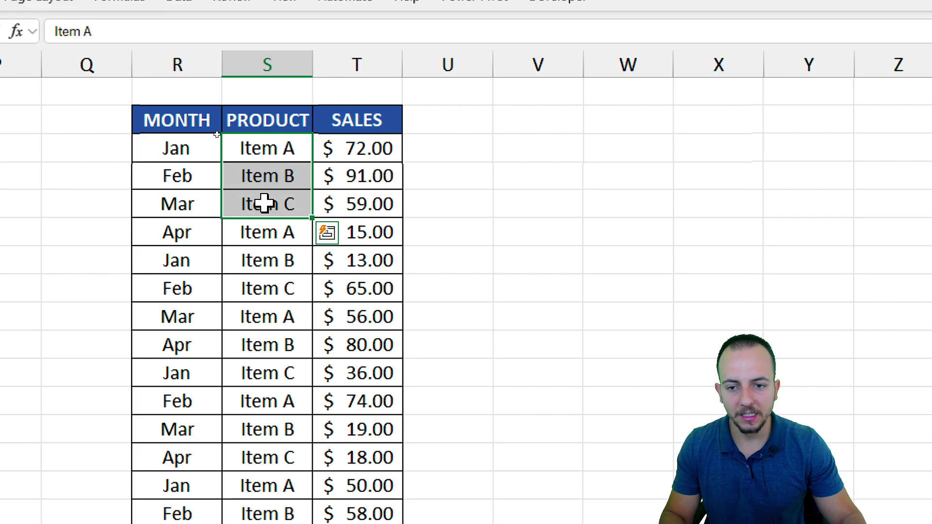
click(284, 150)
click(277, 175)
click(291, 204)
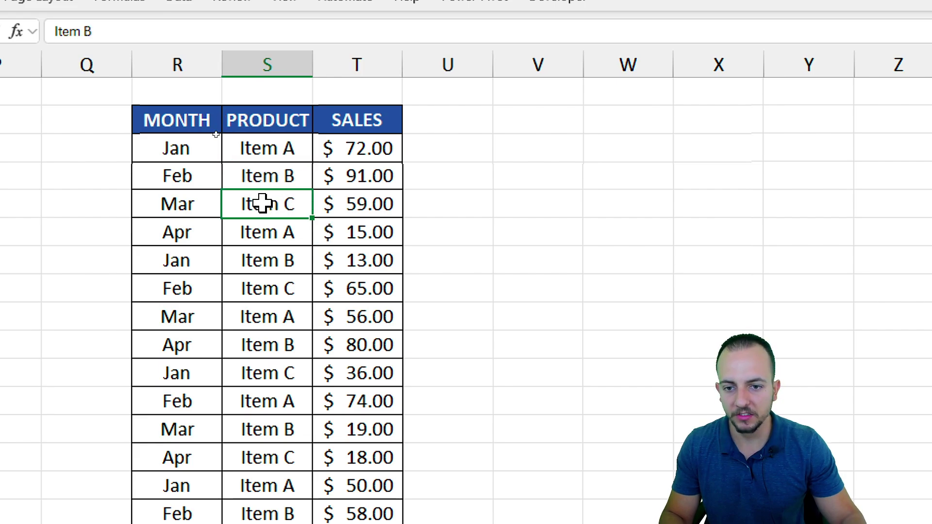
drag(205, 150, 191, 260)
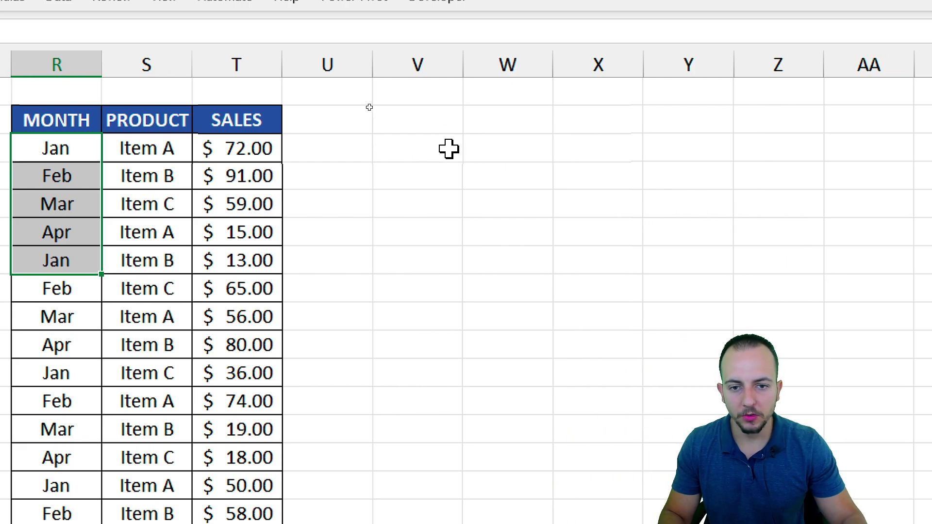
Step: Enter Jan in W3 and fill the month series down through Apr in W6
click(503, 149)
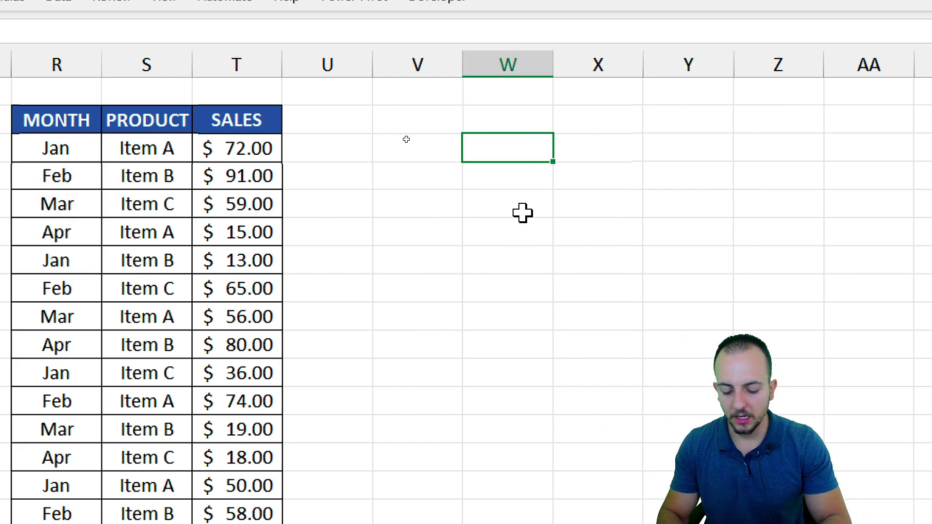
text(Jan)
key(Return)
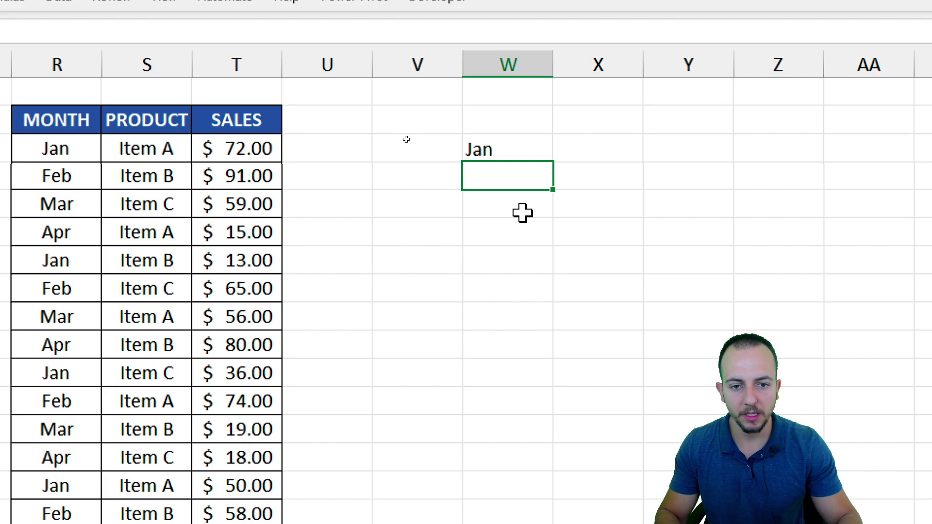
click(540, 141)
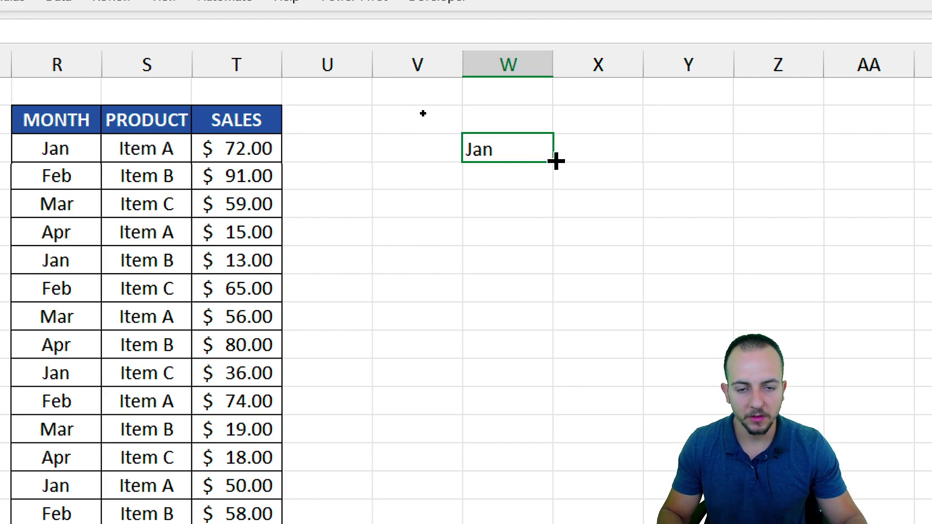
drag(555, 158, 546, 242)
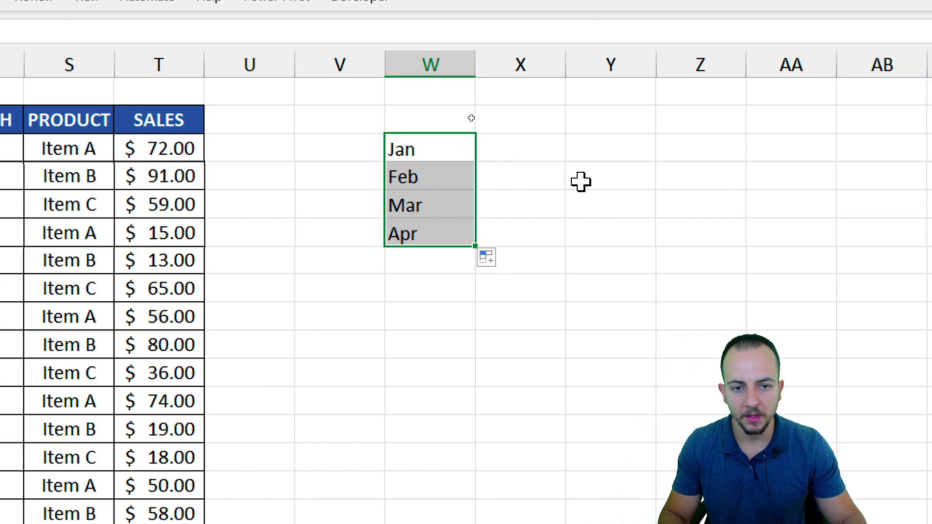
Step: Enter the column headers Item A, Item B and Item C in X2 through Z2
click(542, 120)
text(Item)
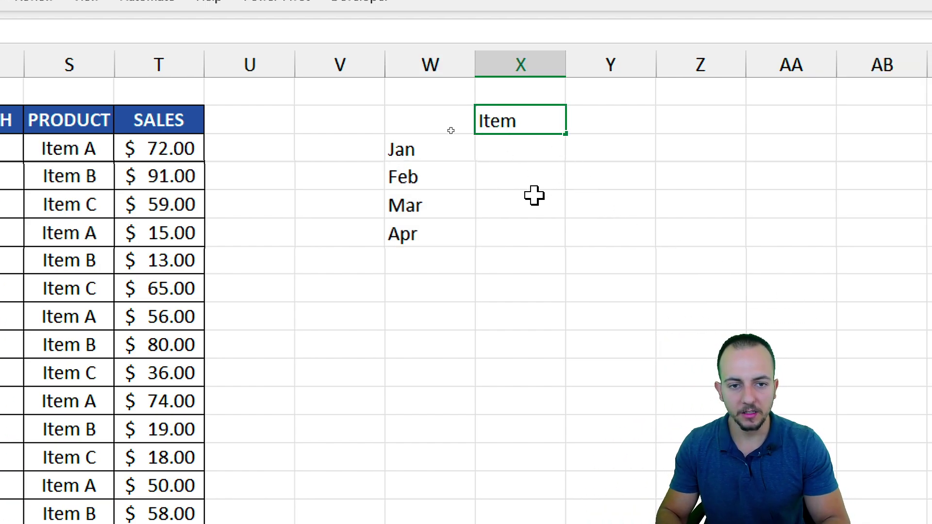
text( A)
key(Tab)
text(Item B)
key(Tab)
text(I)
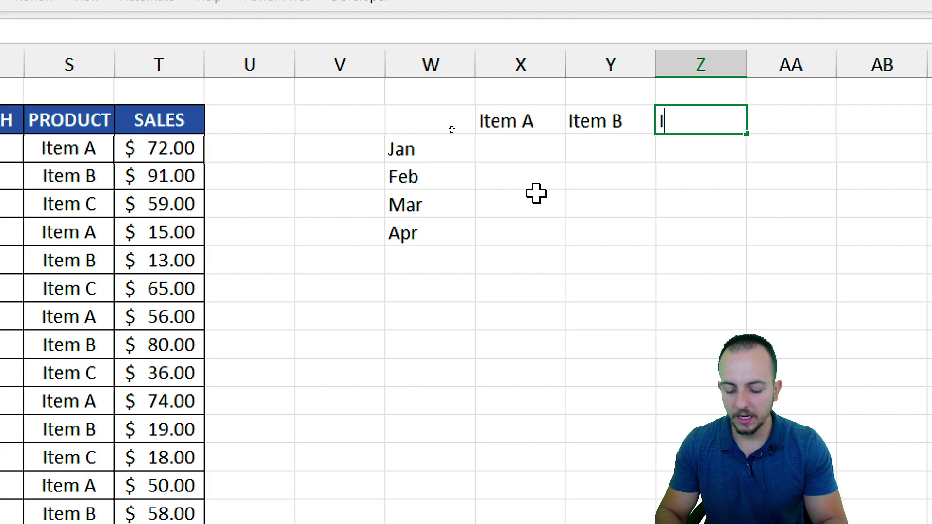
text(tem C)
key(Return)
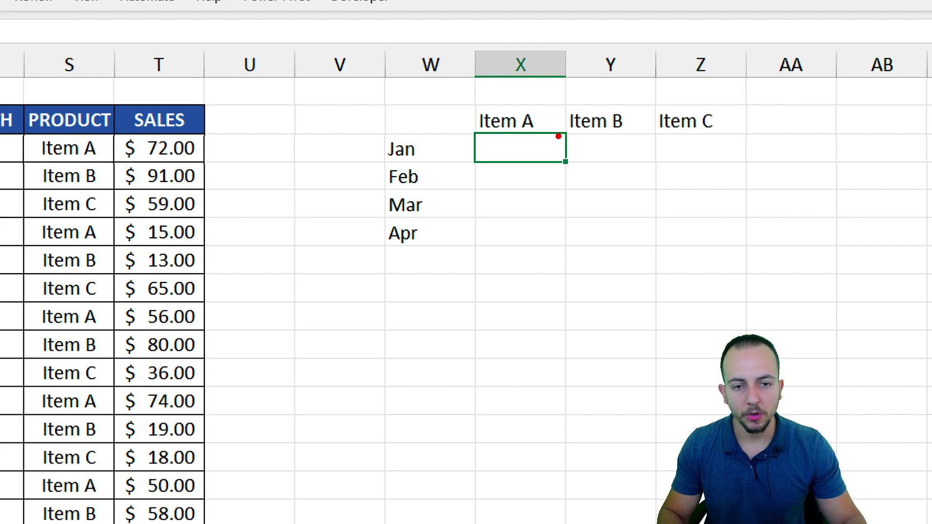
Step: Examine how cells X3 and Y5 each line up with an item header in row 2 and a month in column W
drag(516, 138, 516, 175)
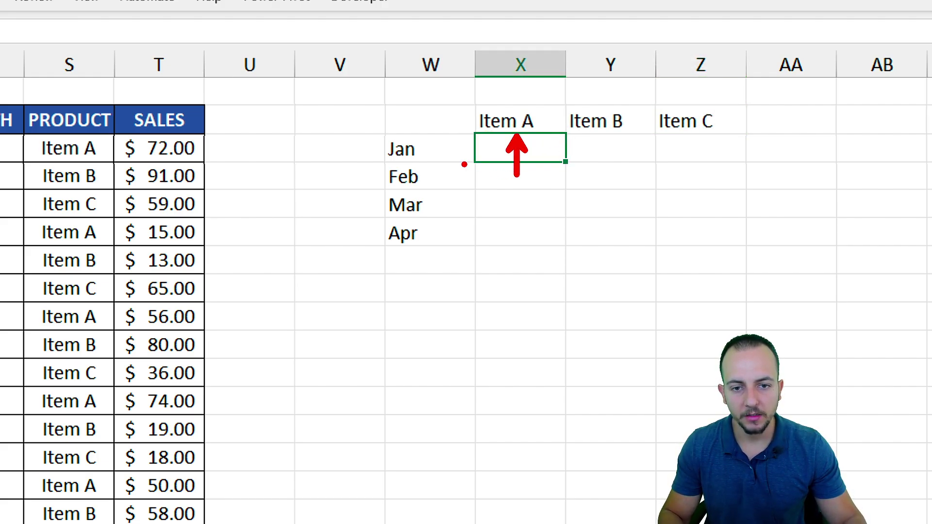
drag(442, 154, 506, 161)
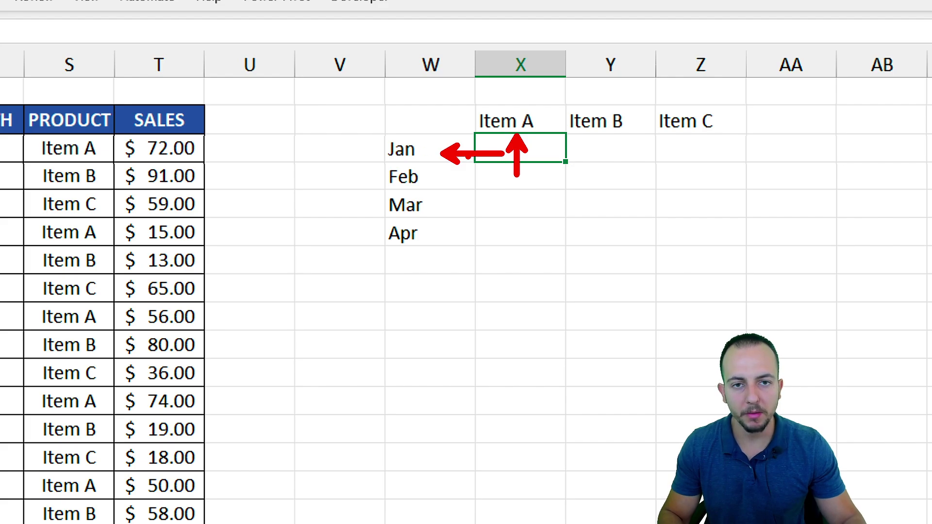
key(Escape)
click(617, 200)
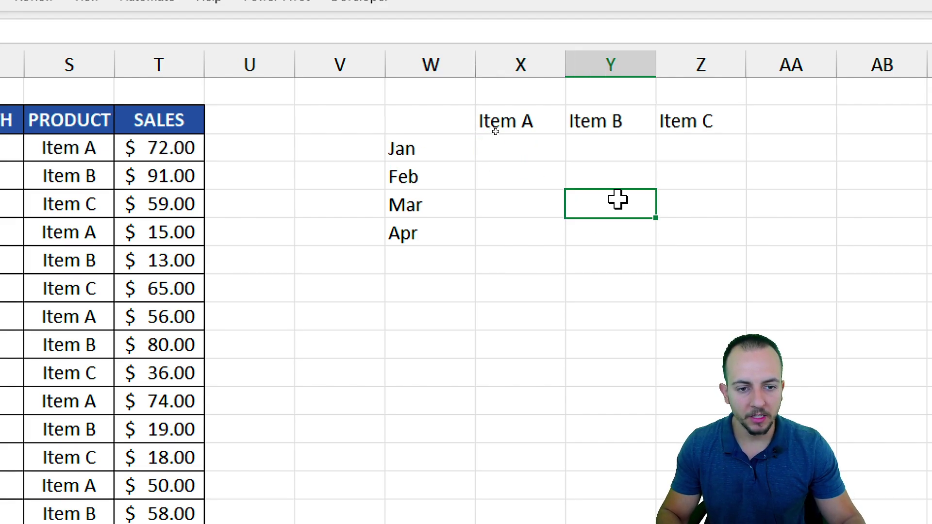
mouse_move(620, 191)
mouse_down()
mouse_move(630, 217)
mouse_move(607, 189)
mouse_up()
drag(604, 141, 605, 186)
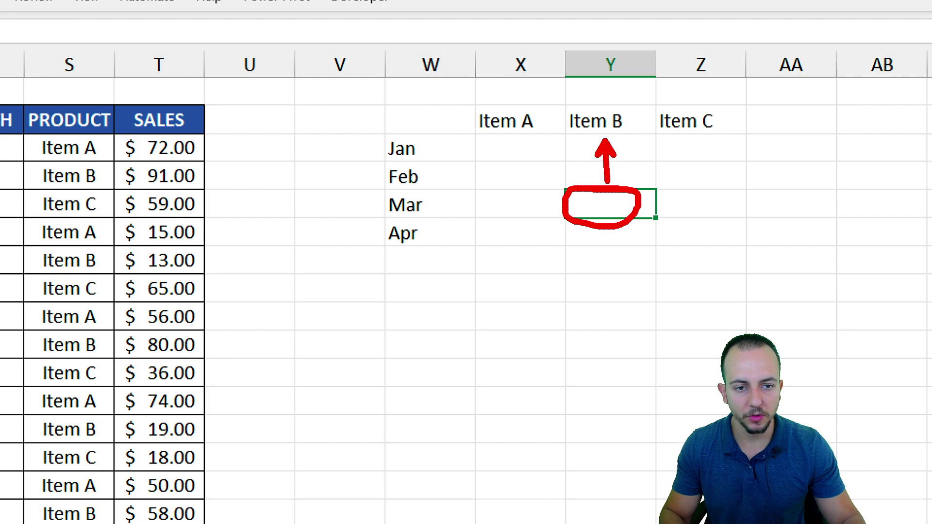
drag(452, 210, 562, 210)
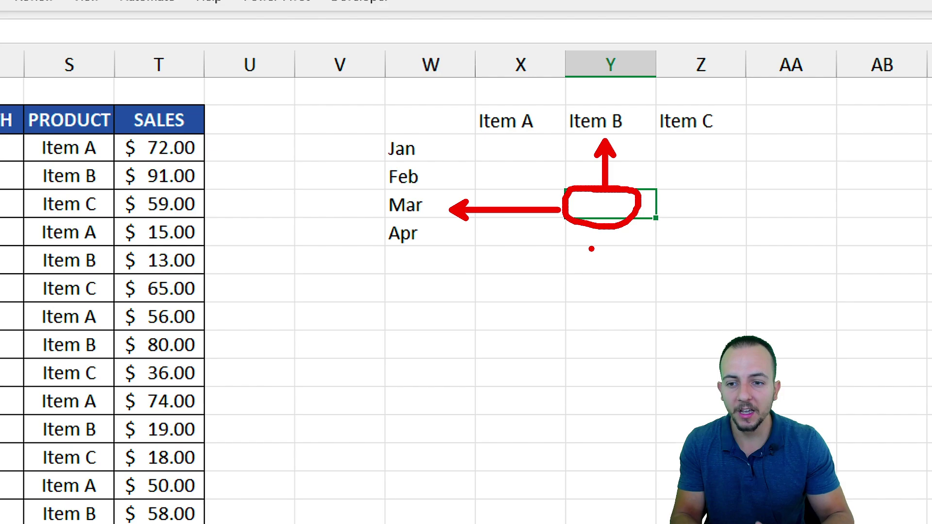
key(Escape)
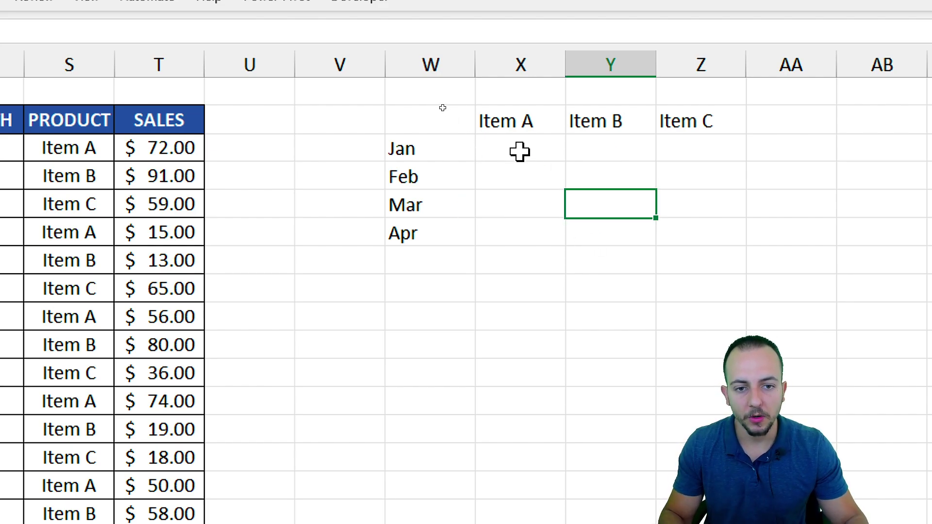
Step: Start a SUMIFS formula in X3 with the whole Sales column T:T as the sum range
click(516, 149)
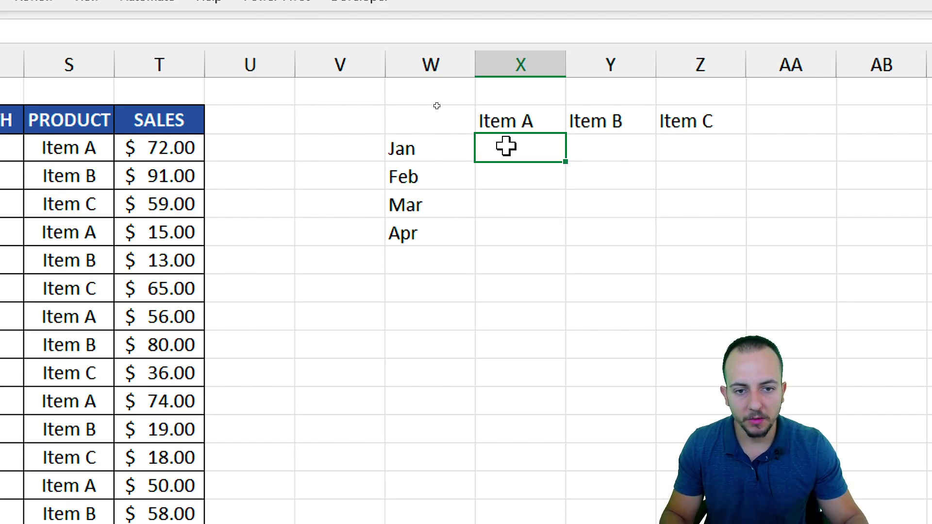
text(=sumif)
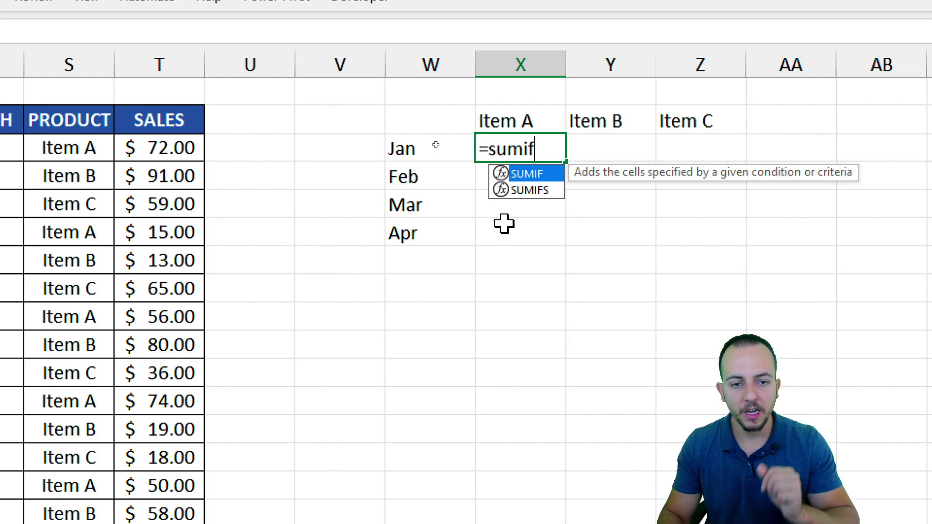
text(s)
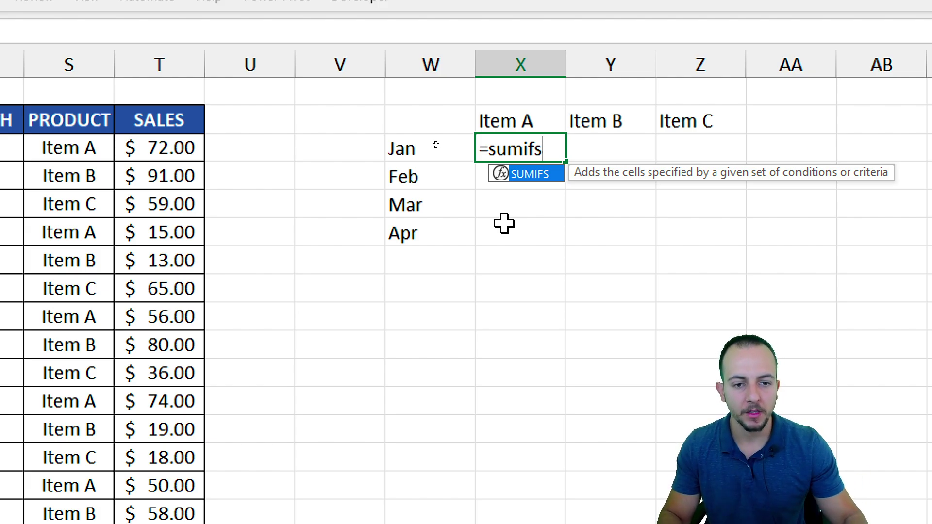
double_click(534, 174)
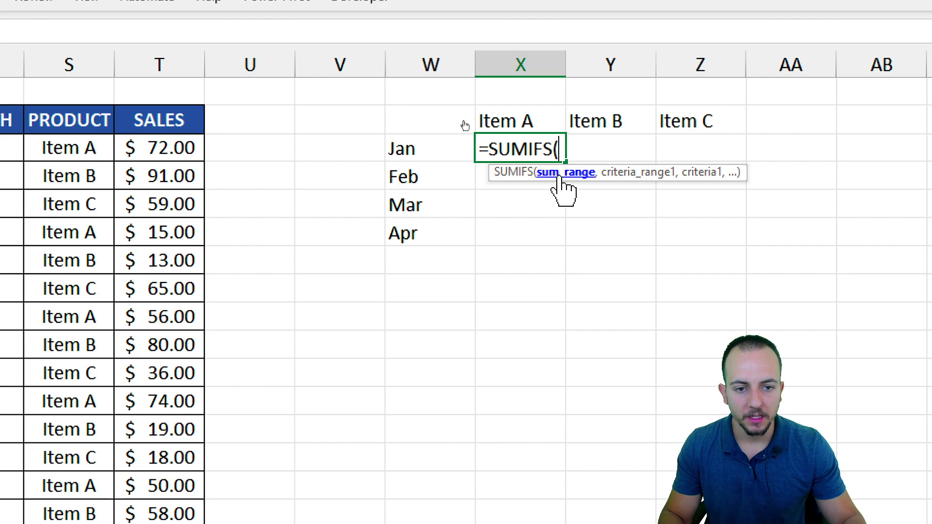
click(159, 65)
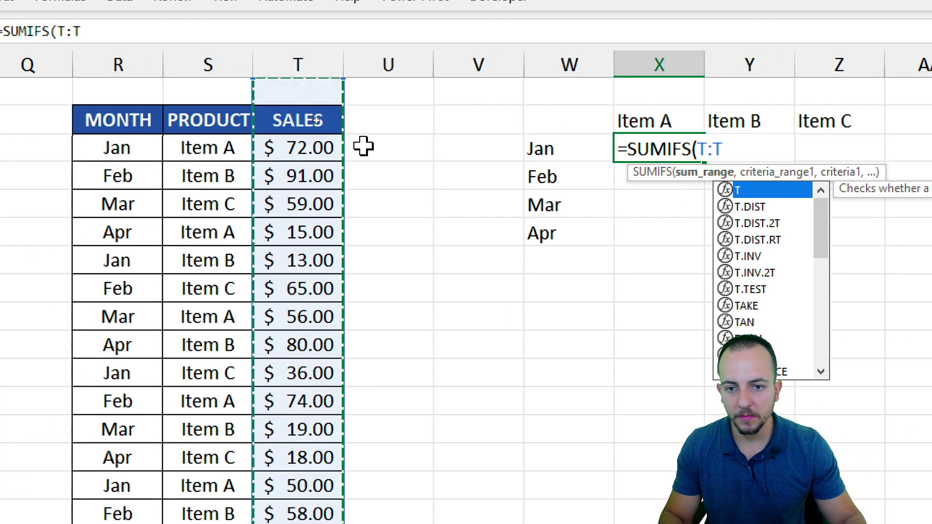
text(,)
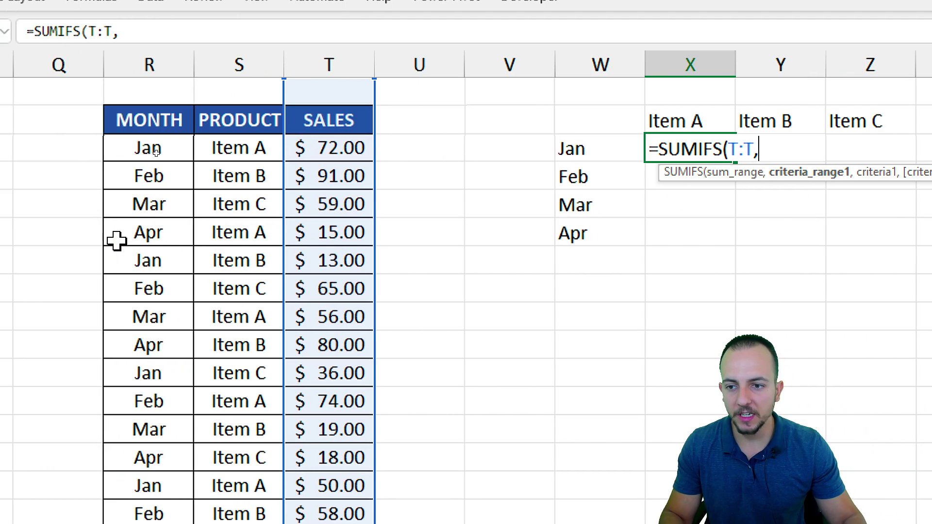
Step: Add the month condition to the SUMIFS formula, with R:R as the first criteria range and W3 as its criterion
click(179, 65)
text(,)
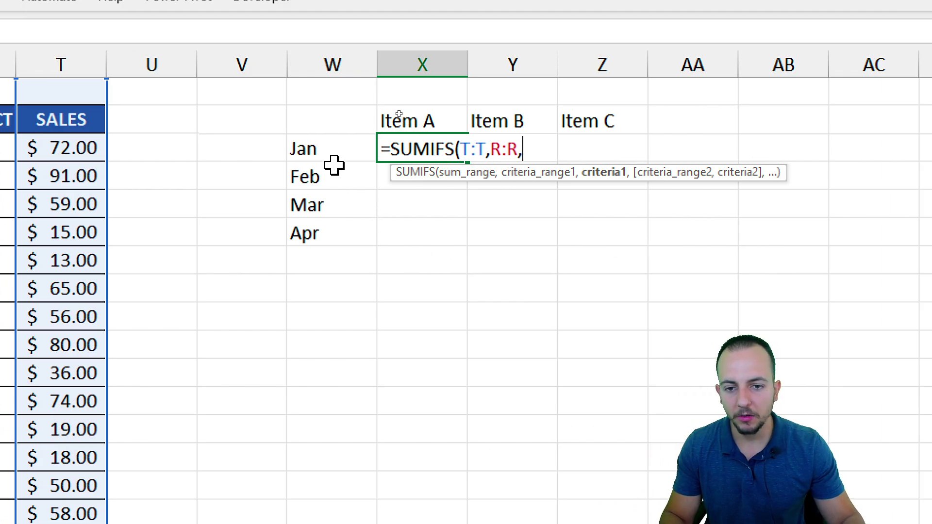
click(303, 151)
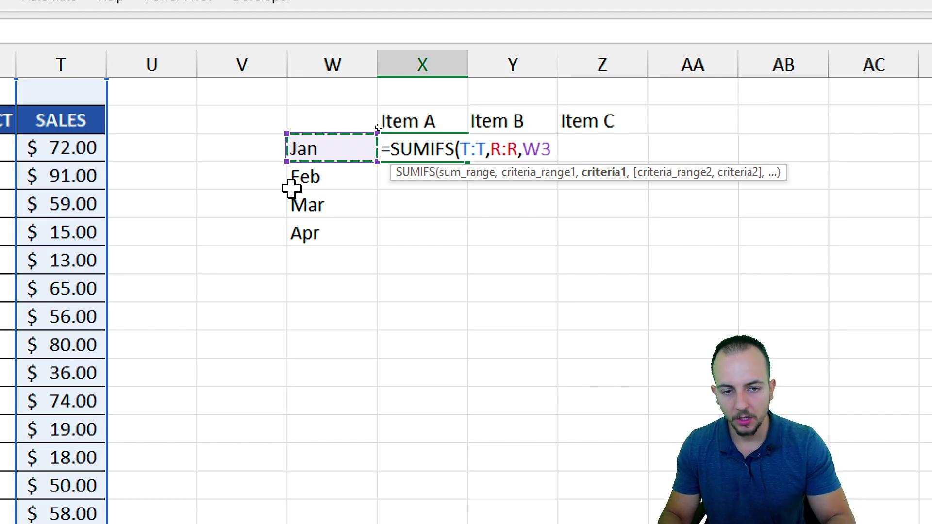
text(,)
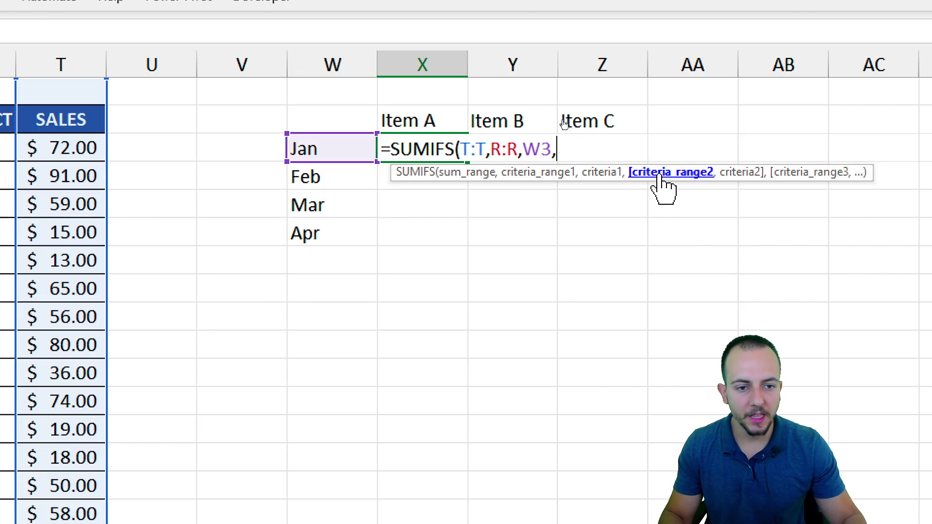
Step: Add the product condition S:S with criterion X2 and complete the formula =SUMIFS(T:T,R:R,W3,S:S,X2)
scroll(156, 255, left, 2)
click(141, 65)
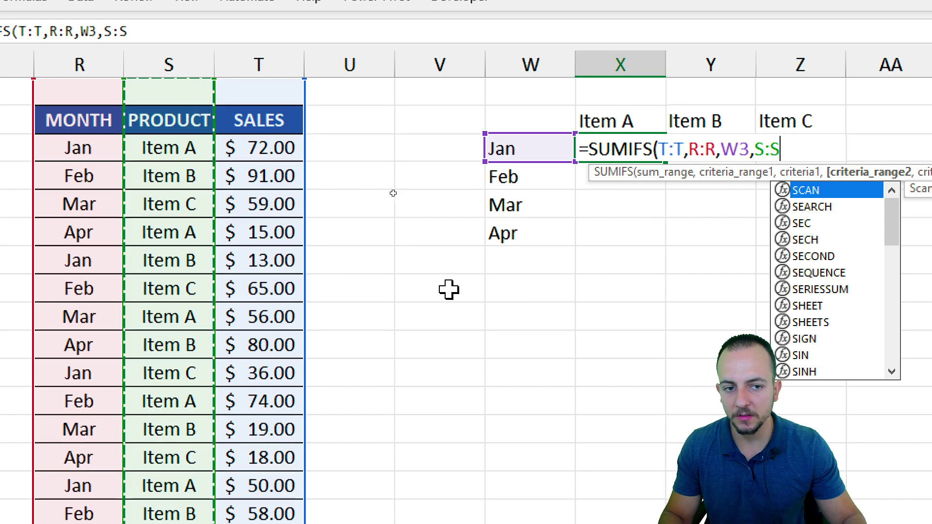
text(,)
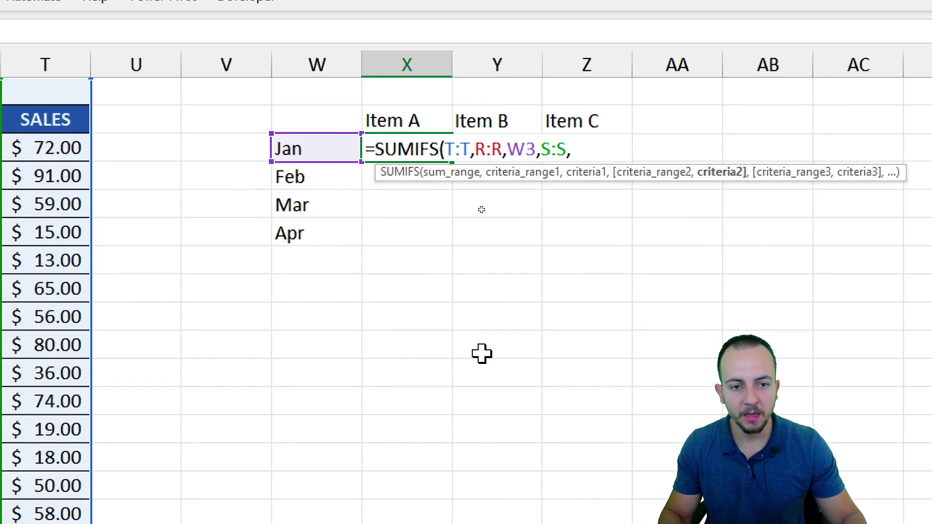
click(407, 117)
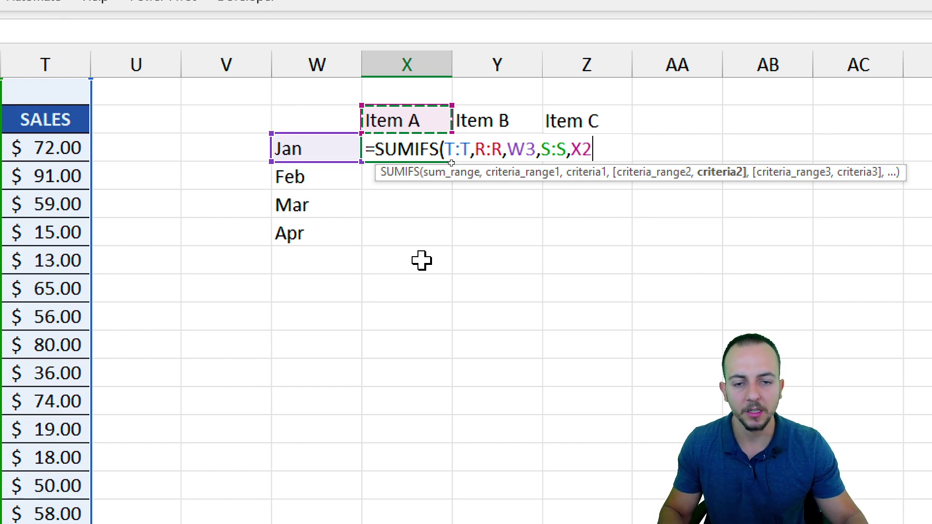
text())
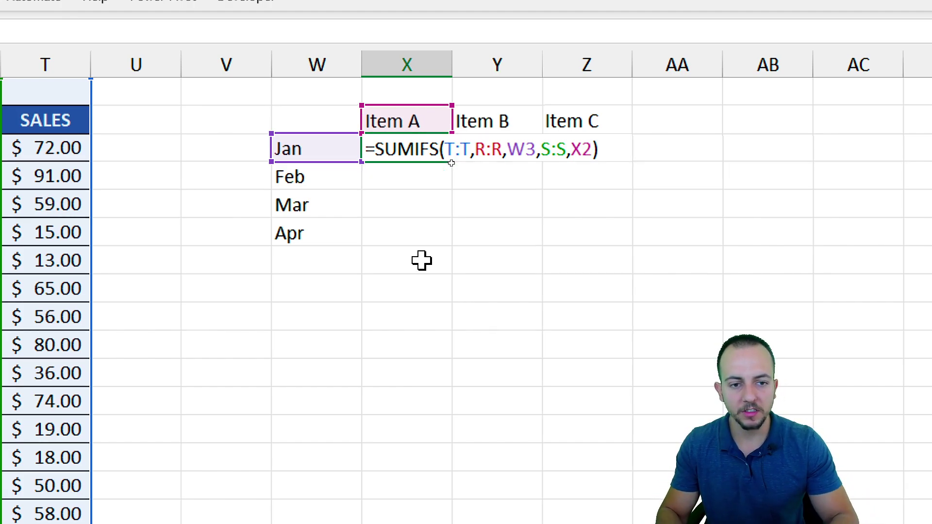
key(Return)
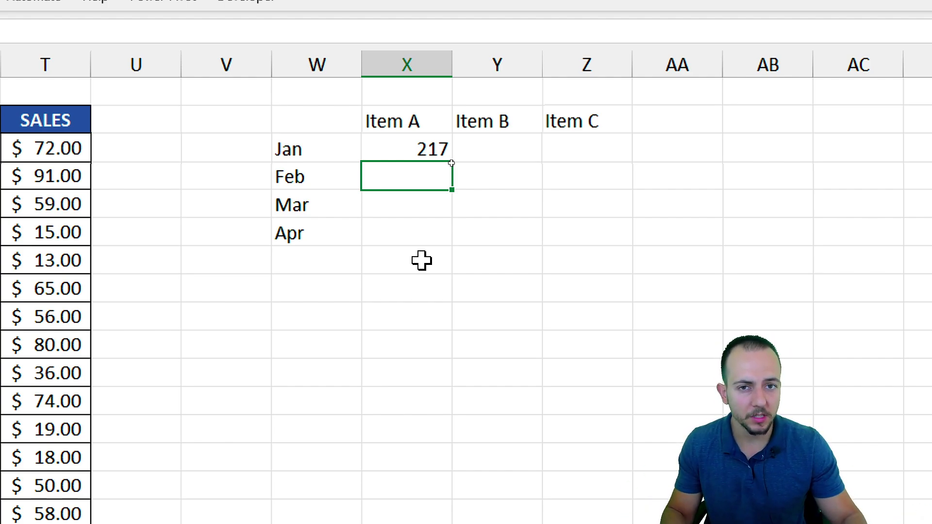
Step: Fill the X3 formula across and down through the summary range X3:Z6
click(372, 150)
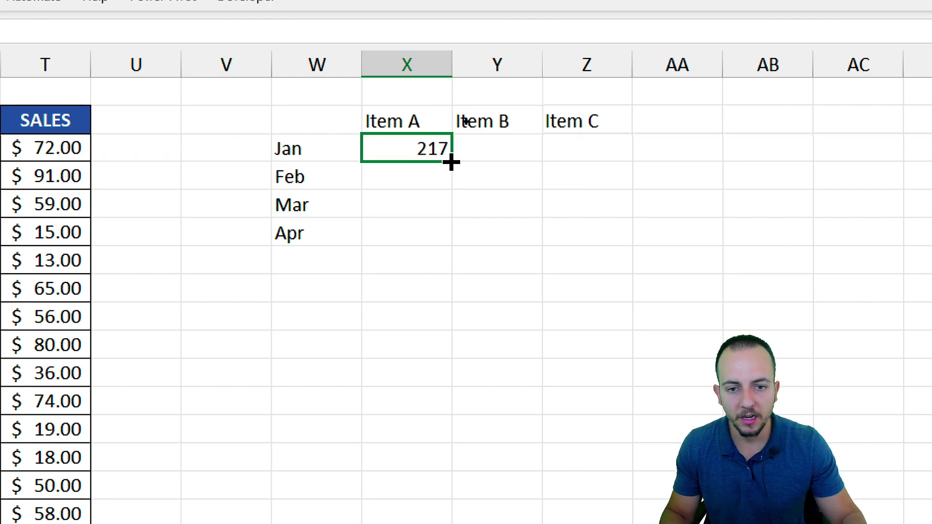
drag(451, 162, 635, 249)
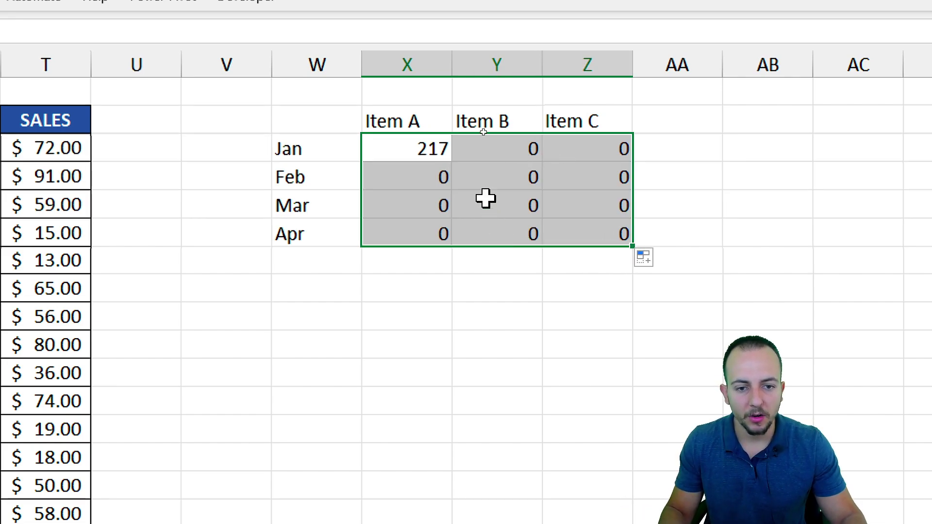
Step: Open the formula in Y5 and compare its referenced cells with the Mar label and the Item B header
click(507, 198)
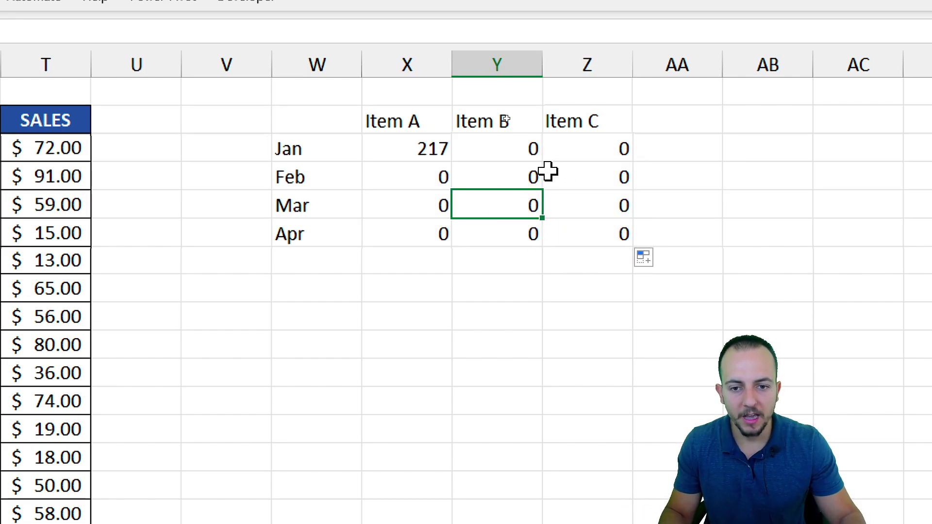
double_click(493, 207)
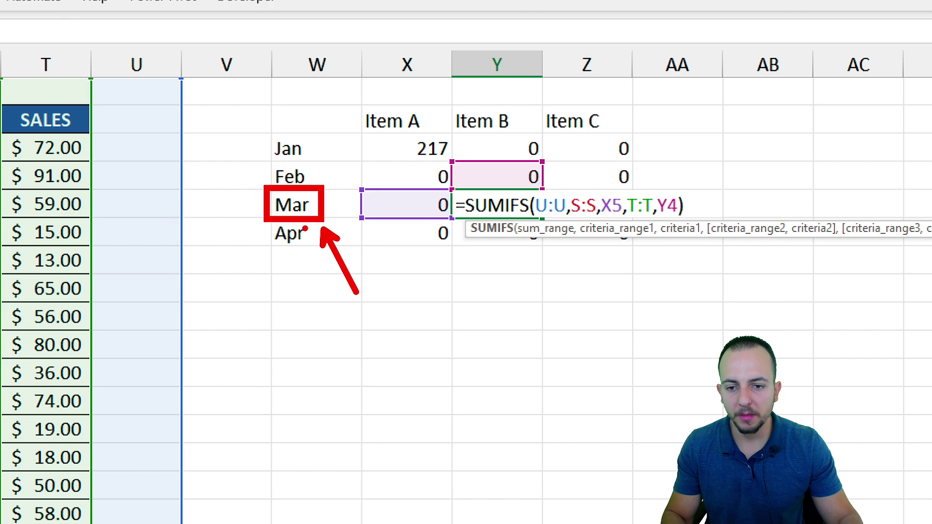
drag(300, 233, 347, 215)
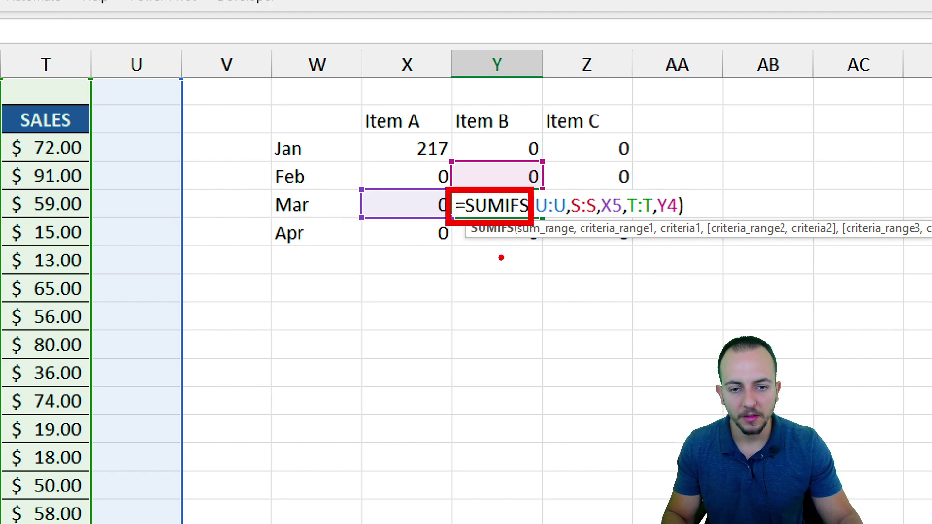
mouse_move(441, 102)
mouse_down()
mouse_move(534, 139)
mouse_move(490, 172)
mouse_move(495, 236)
mouse_move(461, 213)
mouse_up()
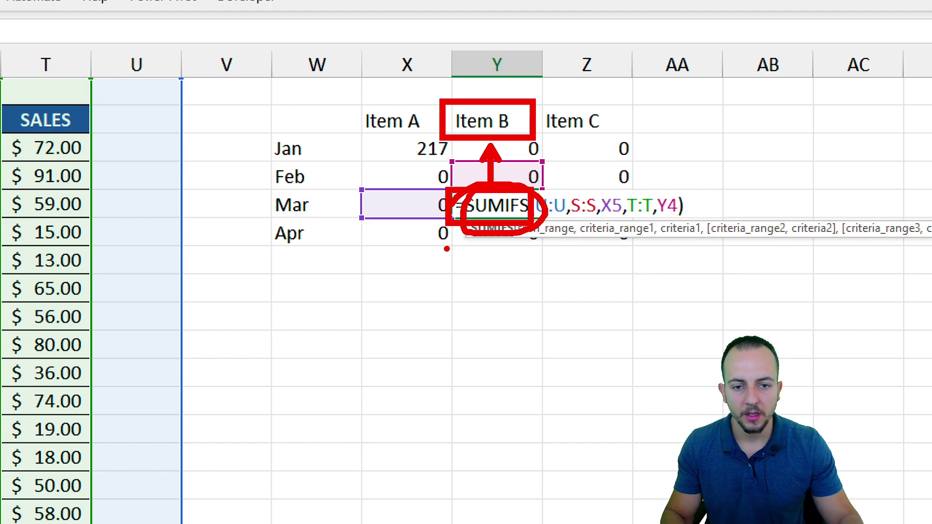
key(Escape)
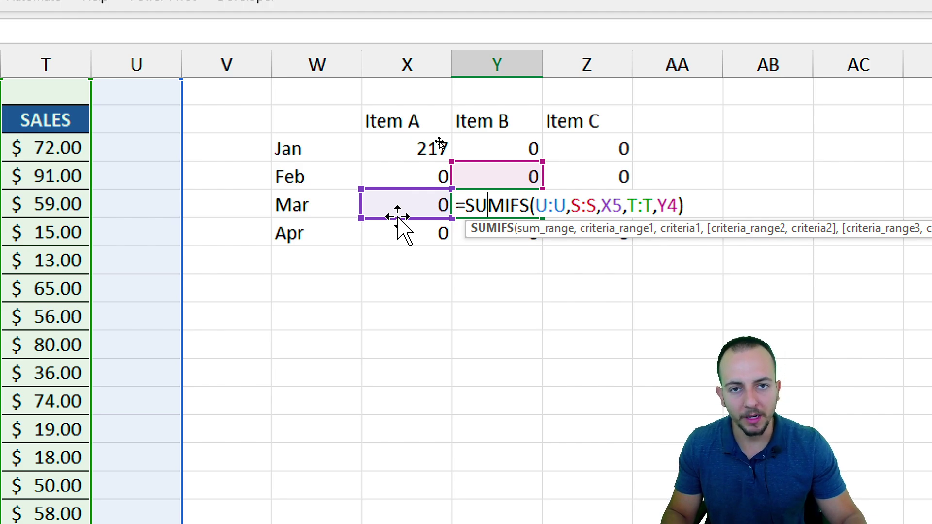
Step: Repoint the criteria in the Y5 formula to the Mar label W5 and the Item B header Y2
drag(397, 217, 310, 216)
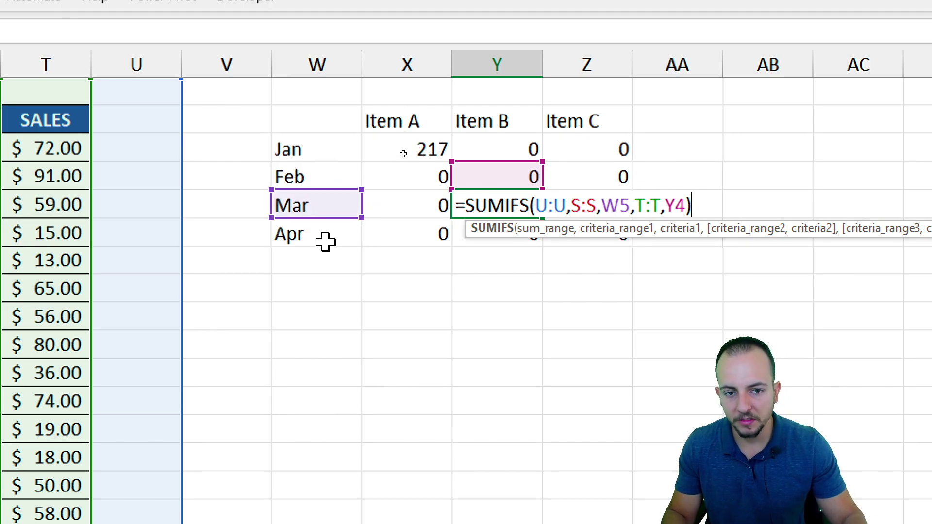
drag(494, 194, 457, 125)
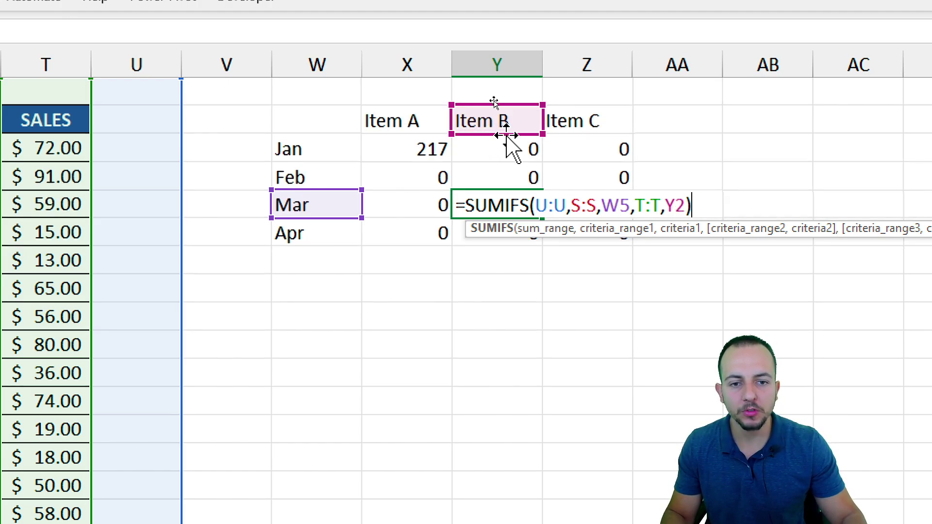
mouse_move(506, 136)
mouse_down()
mouse_move(514, 146)
mouse_move(714, 141)
mouse_move(318, 129)
mouse_move(486, 123)
mouse_move(490, 318)
mouse_move(501, 119)
mouse_move(490, 127)
mouse_up()
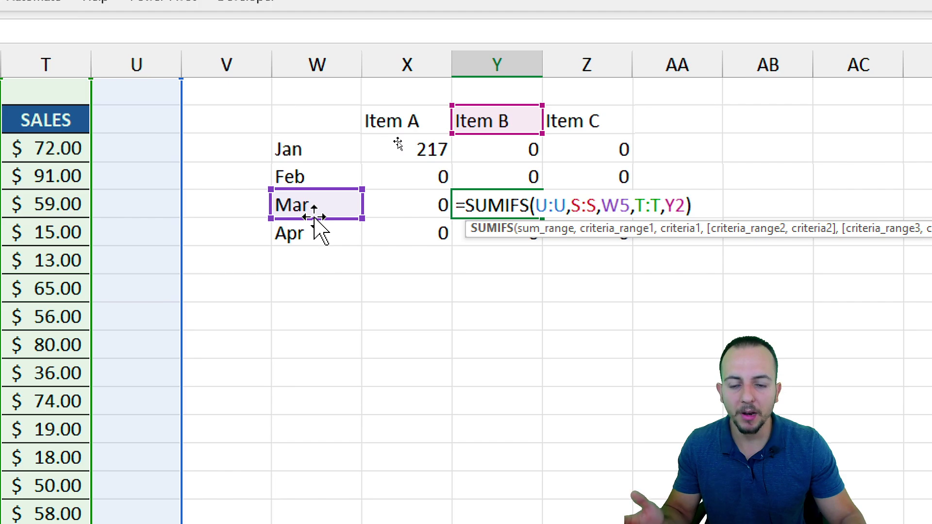
drag(315, 217, 291, 216)
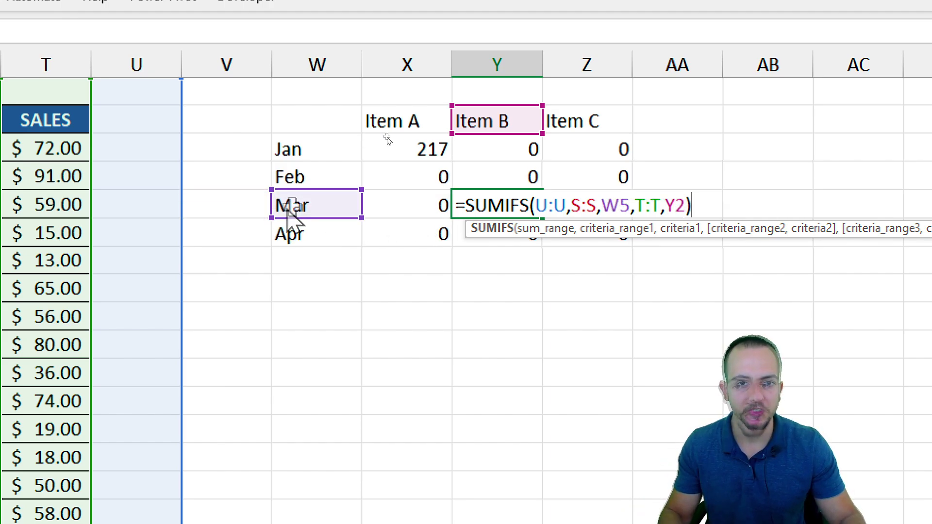
Step: Move the ranges of the Y5 formula to R:R for months, S:S for products and T:T for the sum
scroll(104, 212, left, 3)
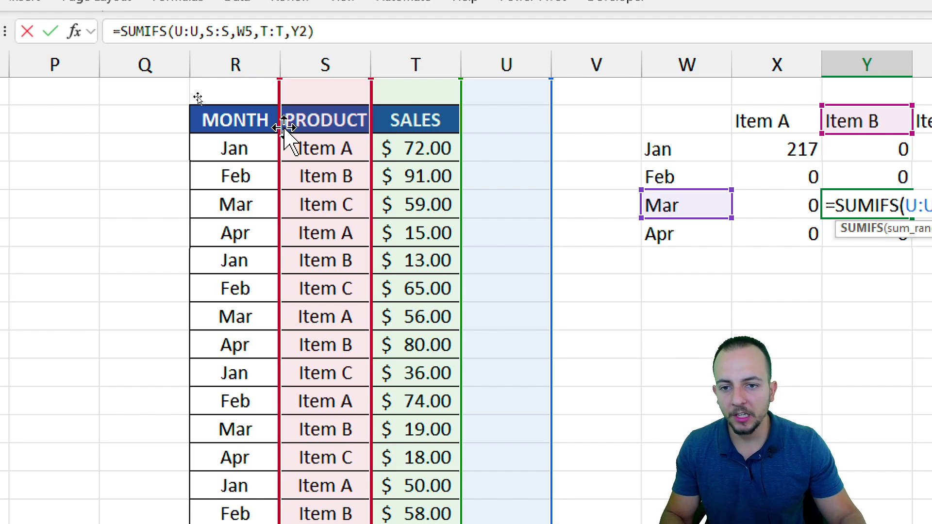
drag(282, 132, 374, 141)
drag(461, 151, 406, 137)
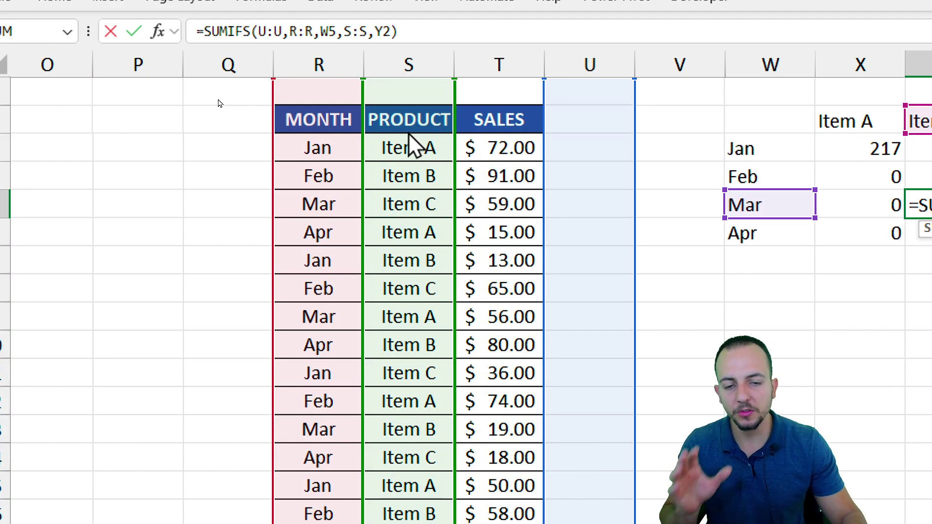
drag(545, 141, 505, 121)
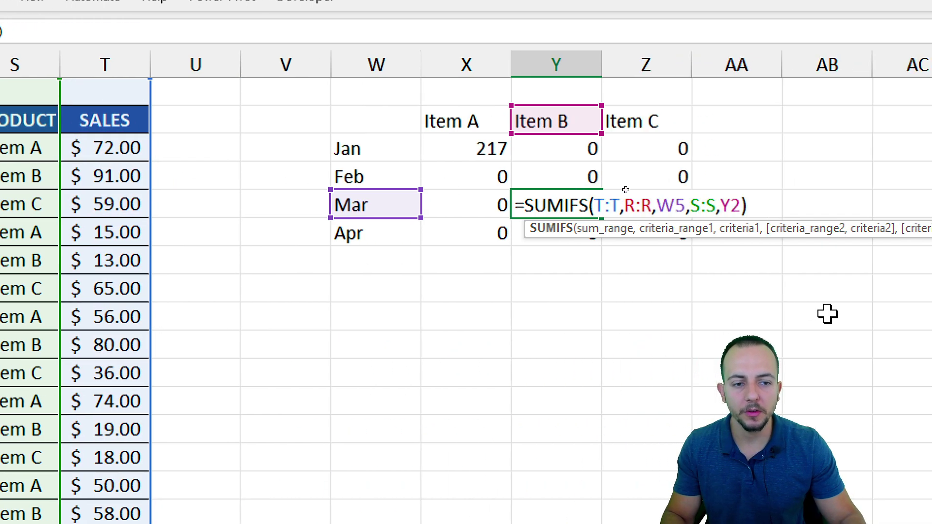
key(ctrl+Return)
Step: Clear the filled formulas from Y3:Z6 and X4:X6, keeping only the one in X3
drag(441, 156, 536, 233)
key(Delete)
drag(345, 178, 350, 233)
key(Delete)
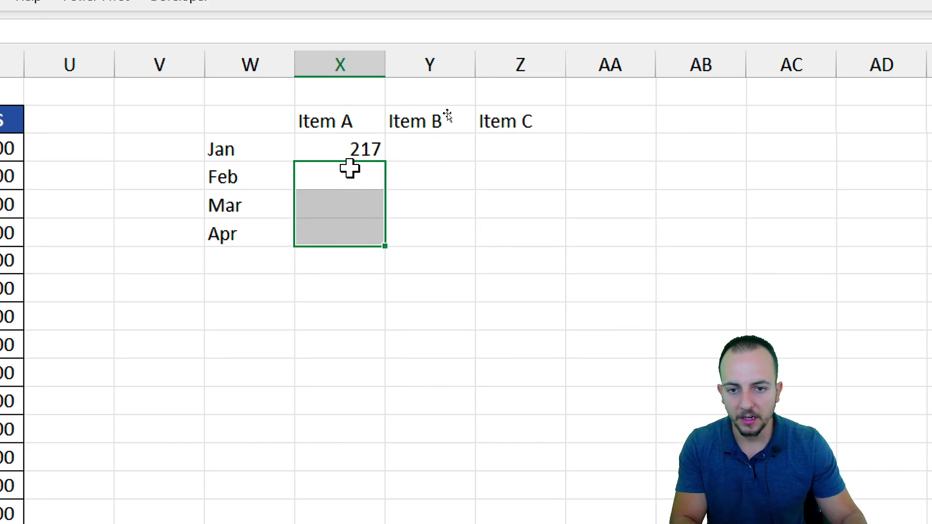
Step: Lock the column of the month criterion in the X3 formula so it reads $W3
click(332, 147)
double_click(353, 148)
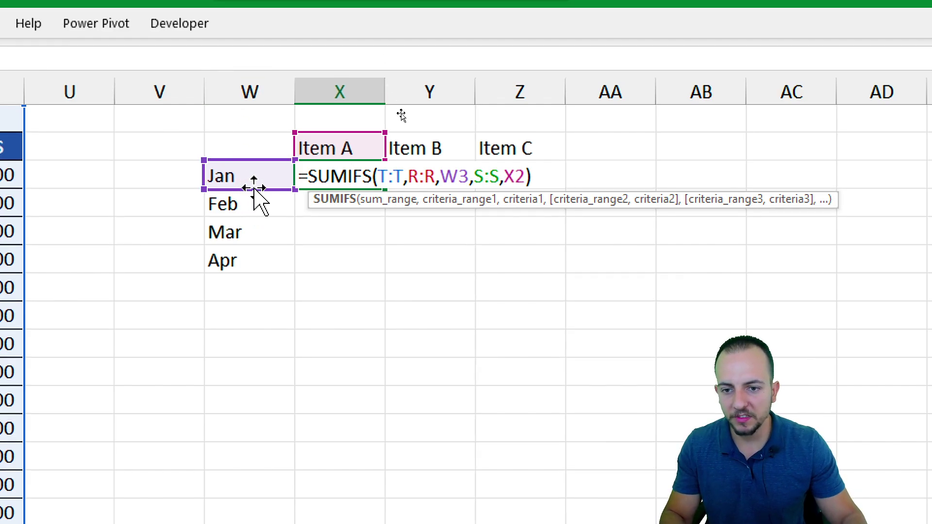
double_click(455, 175)
click(457, 175)
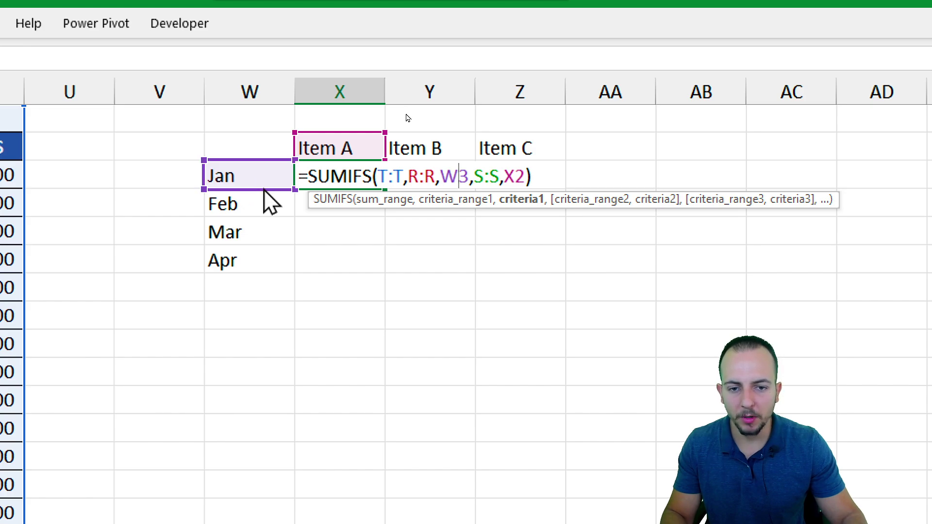
click(266, 204)
click(267, 238)
click(276, 182)
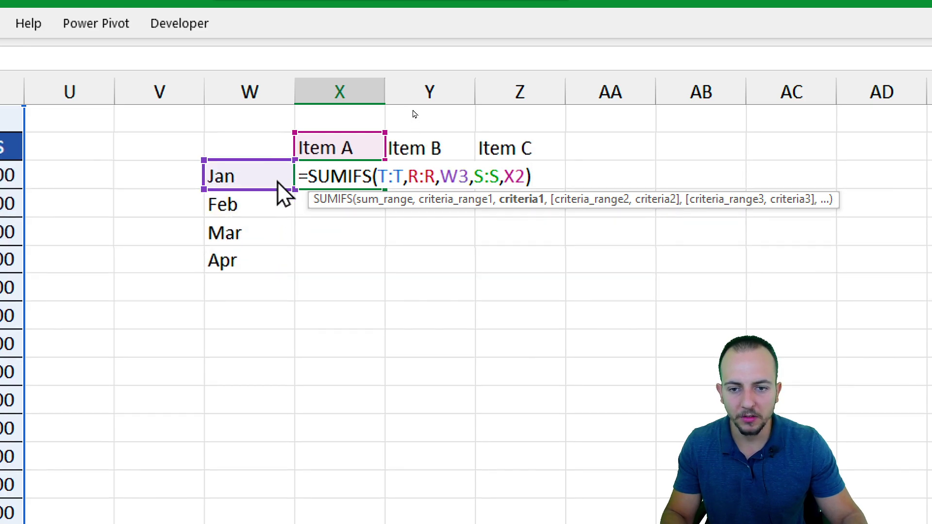
click(442, 178)
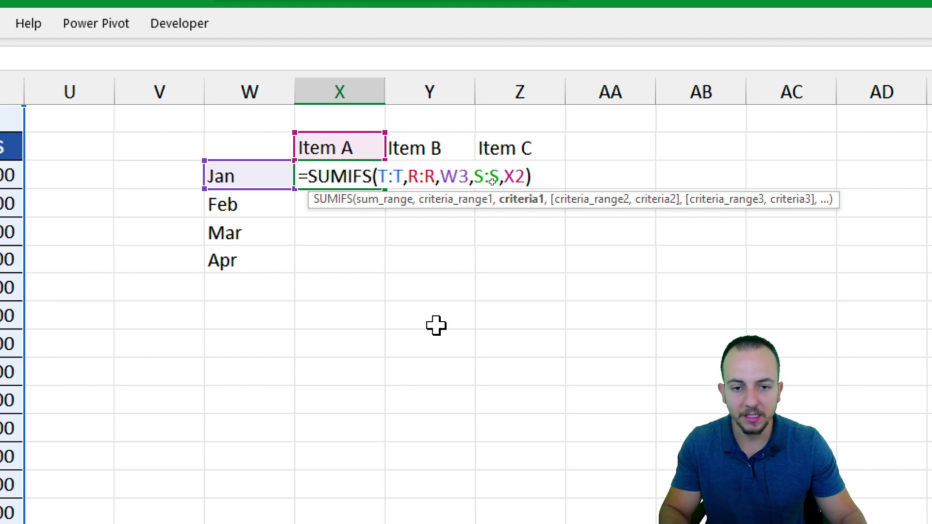
text($)
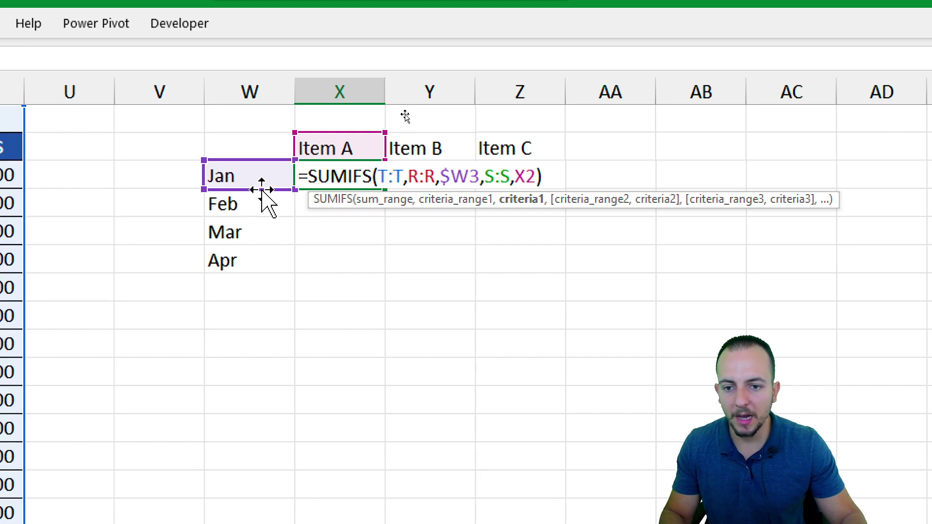
mouse_move(262, 189)
mouse_down()
mouse_move(270, 337)
mouse_move(270, 164)
mouse_move(264, 190)
mouse_up()
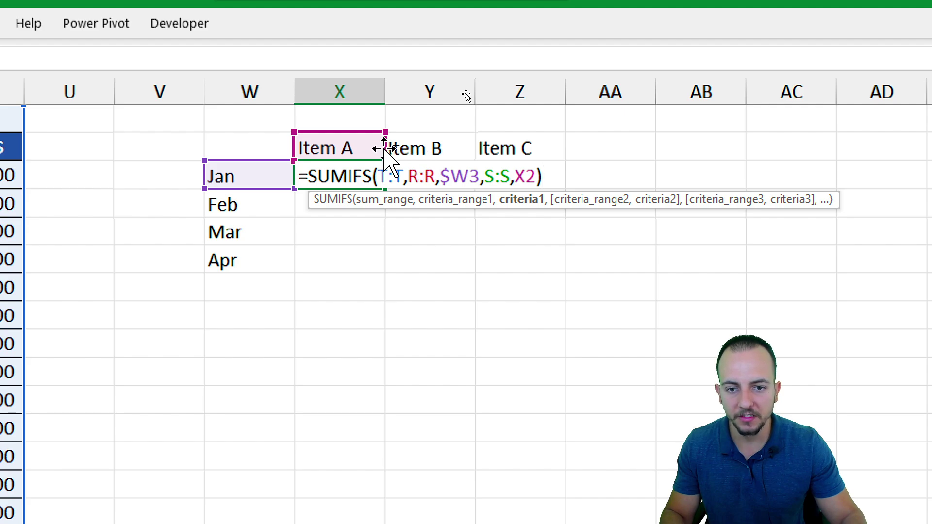
Step: Lock the row of the product criterion in the X3 formula as X$2 and enter the formula
drag(379, 148, 359, 145)
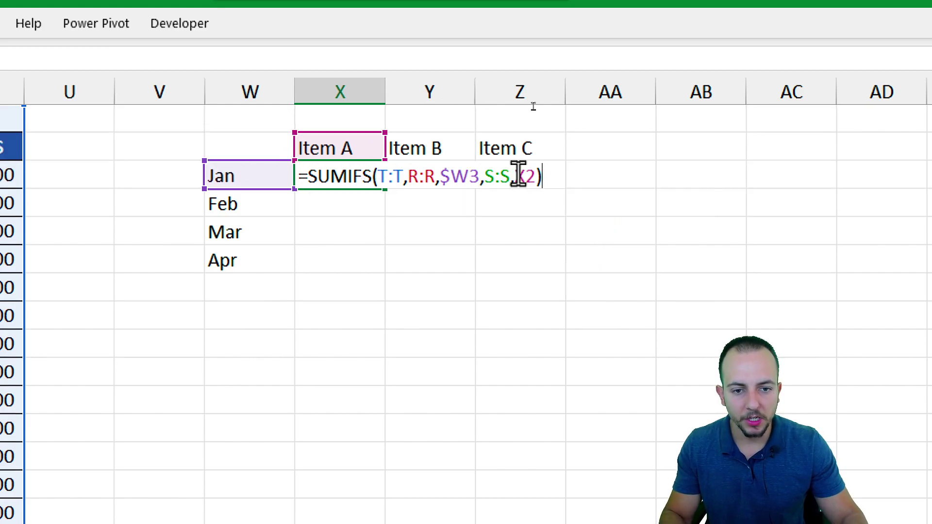
drag(516, 175, 538, 170)
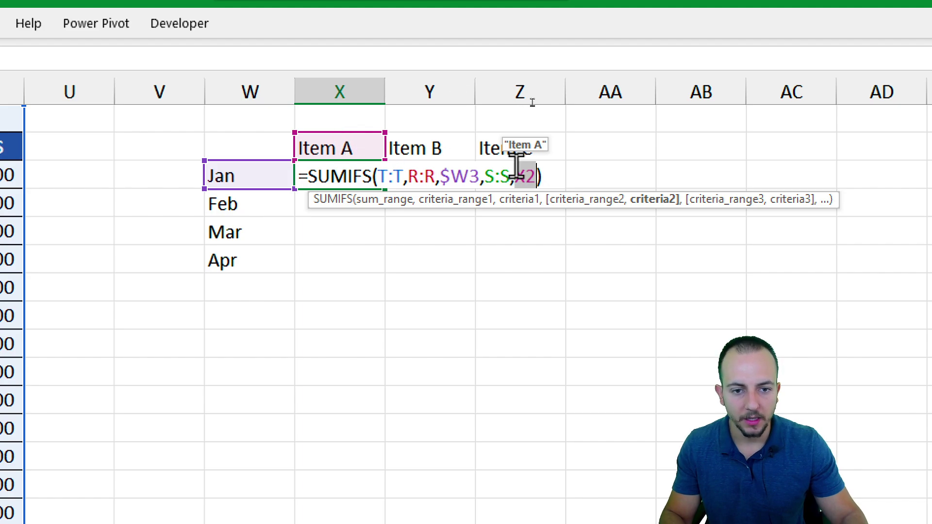
click(533, 175)
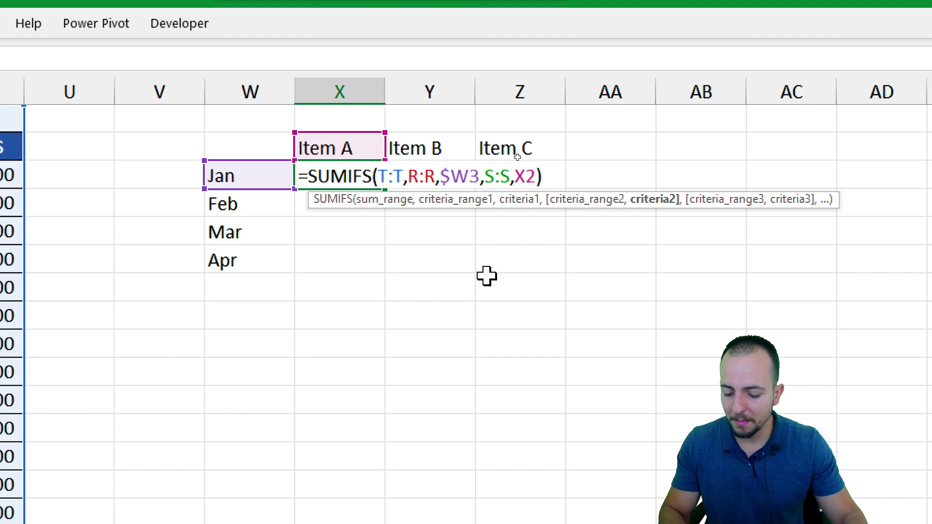
text($)
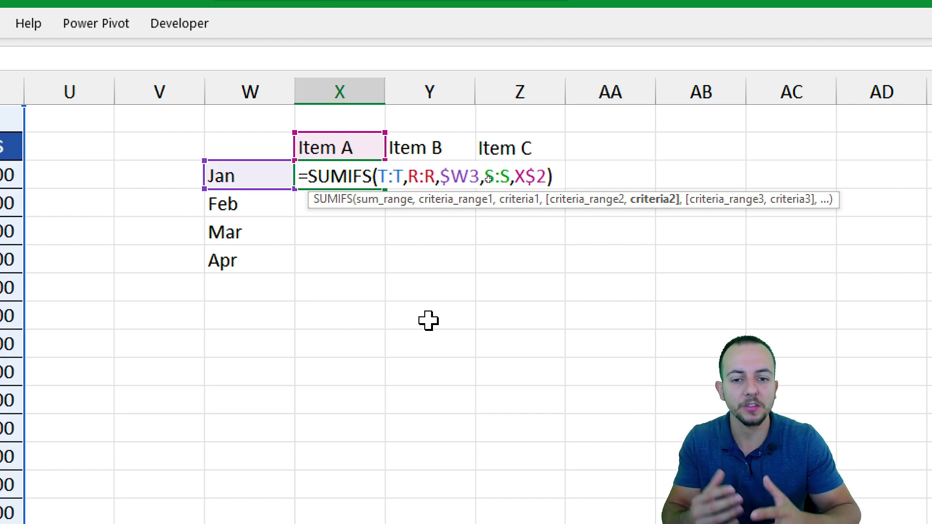
key(Return)
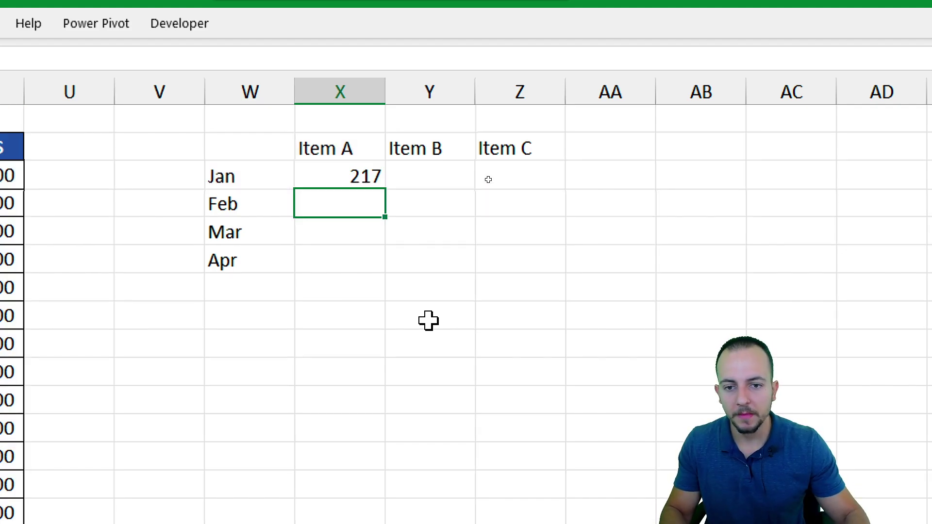
Step: Fill the X3 formula down to the Apr row and across to the Item C column
click(369, 174)
drag(385, 188, 381, 266)
drag(385, 273, 547, 275)
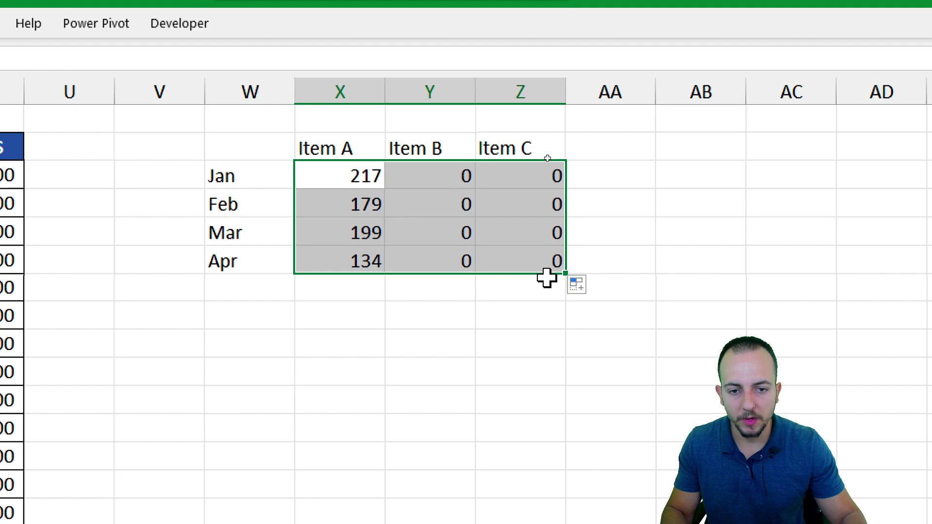
Step: Check the Item A column, then open the Y5 formula and inspect its month and product criteria
click(345, 202)
drag(348, 175, 358, 260)
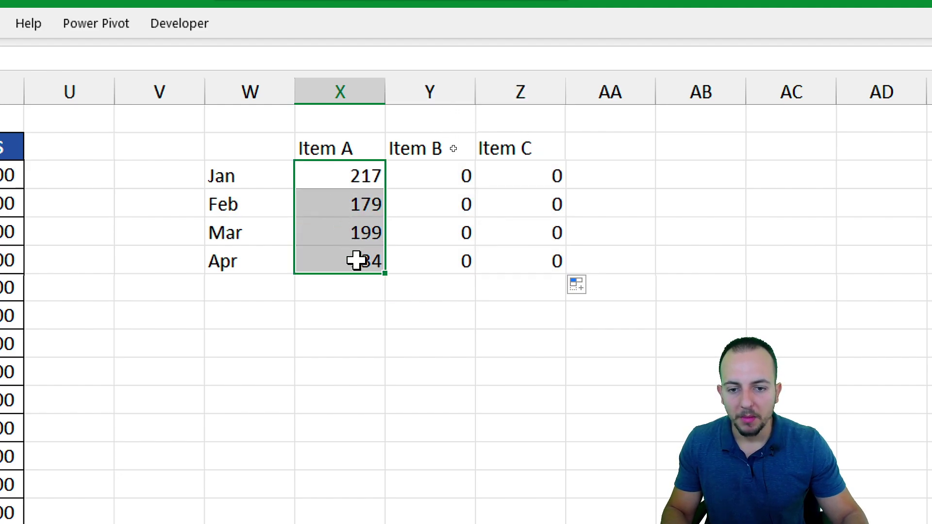
click(430, 209)
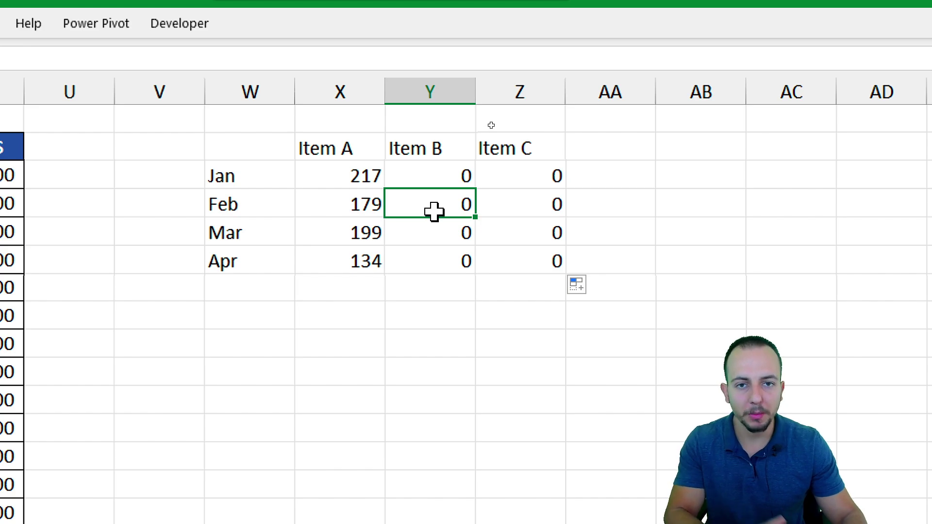
click(438, 234)
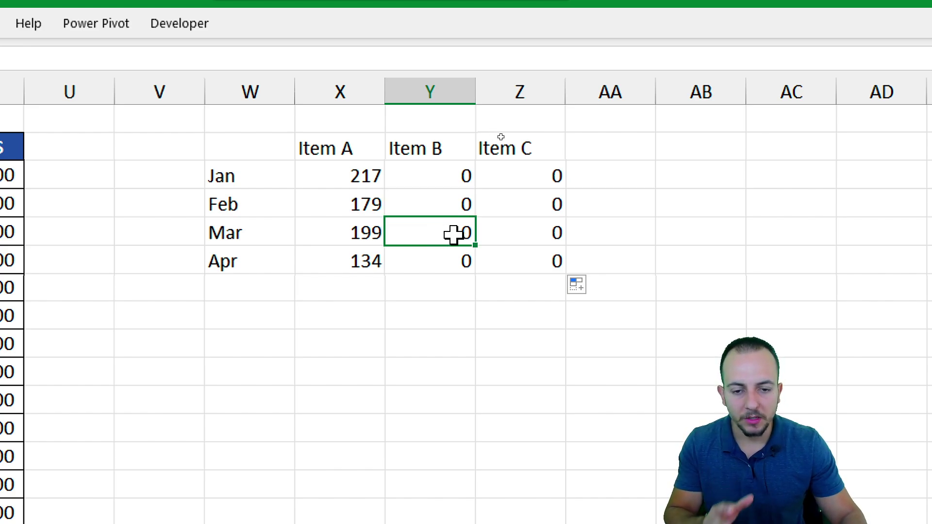
double_click(454, 235)
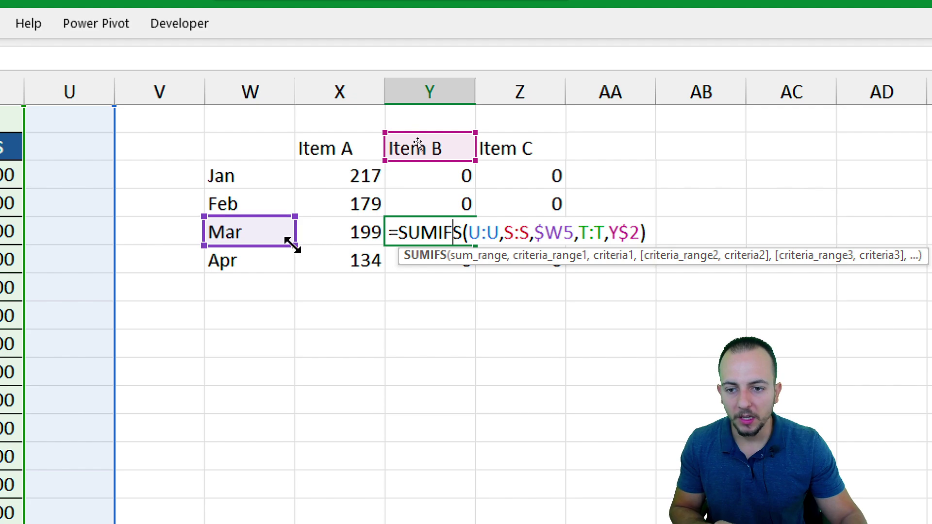
mouse_move(272, 243)
mouse_down()
mouse_move(265, 262)
mouse_move(266, 232)
mouse_up()
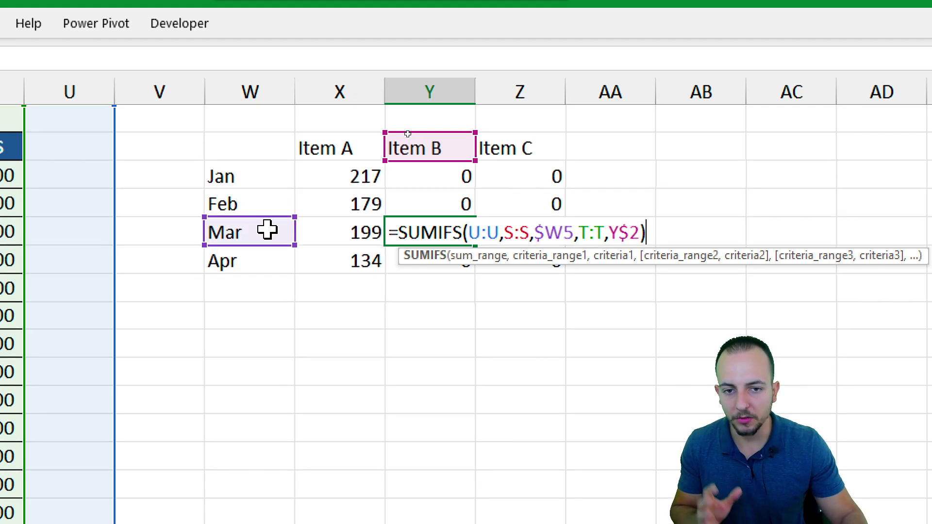
drag(444, 160, 426, 146)
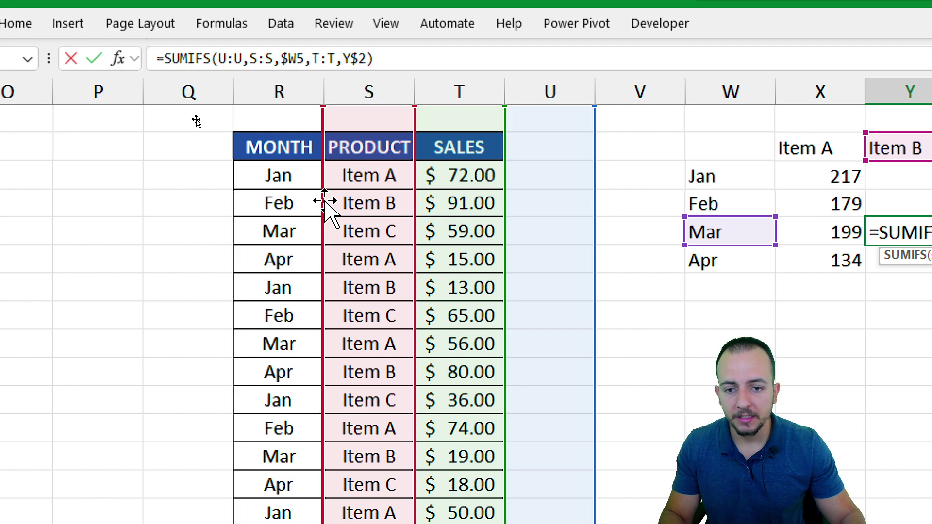
Step: Shift the three column ranges of the Y5 formula back onto the MONTH, PRODUCT and SALES columns
drag(325, 202, 298, 207)
drag(416, 202, 408, 202)
drag(543, 200, 453, 201)
key(ctrl+Return)
Step: Delete the copied formulas in Y3:Z6 and X4:X6, leaving X3 in place
drag(410, 175, 506, 248)
key(Delete)
drag(316, 205, 319, 252)
key(Delete)
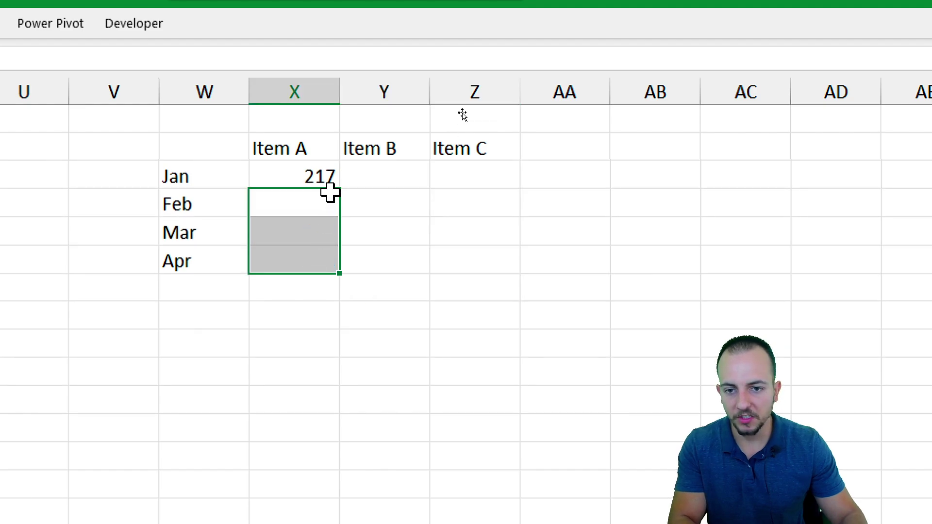
Step: Make the X3 formula's ranges absolute as $T:$T, $R:$R and $S:$S and enter it
click(323, 176)
double_click(323, 176)
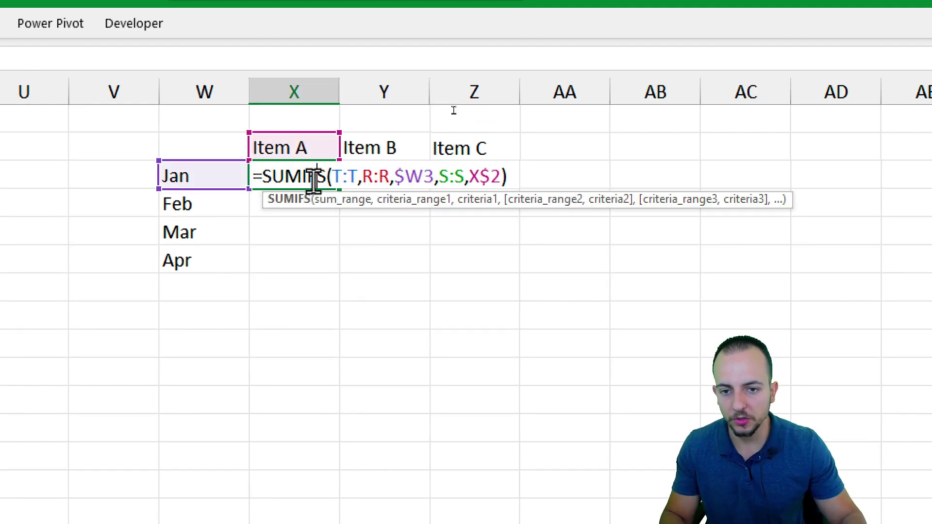
double_click(339, 178)
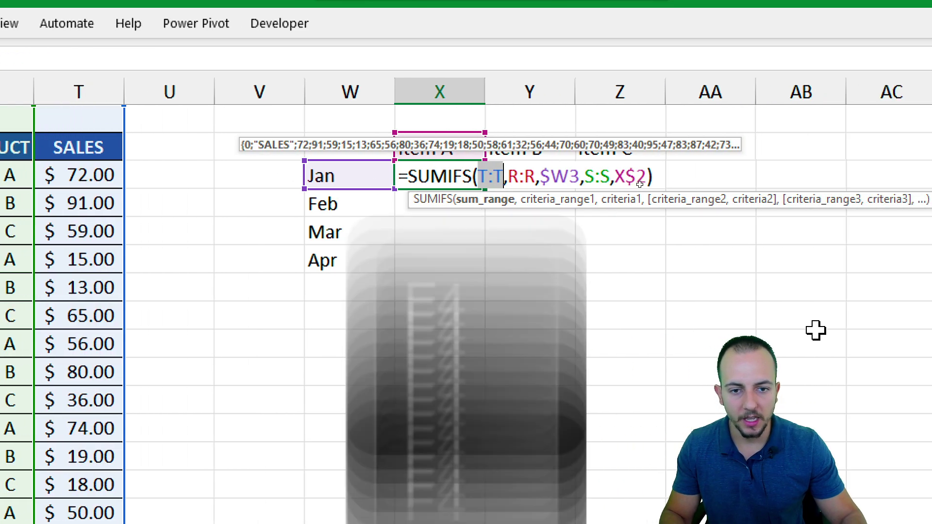
key(F4)
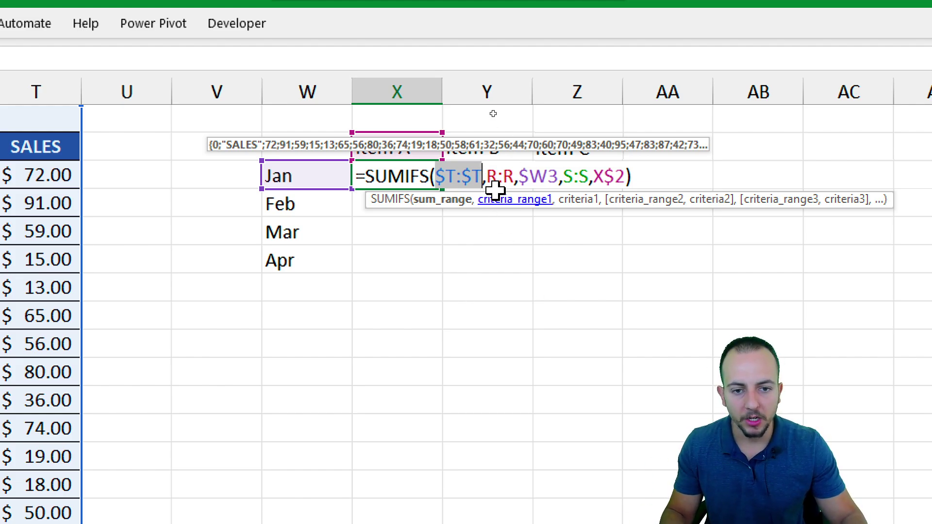
double_click(492, 176)
key(F4)
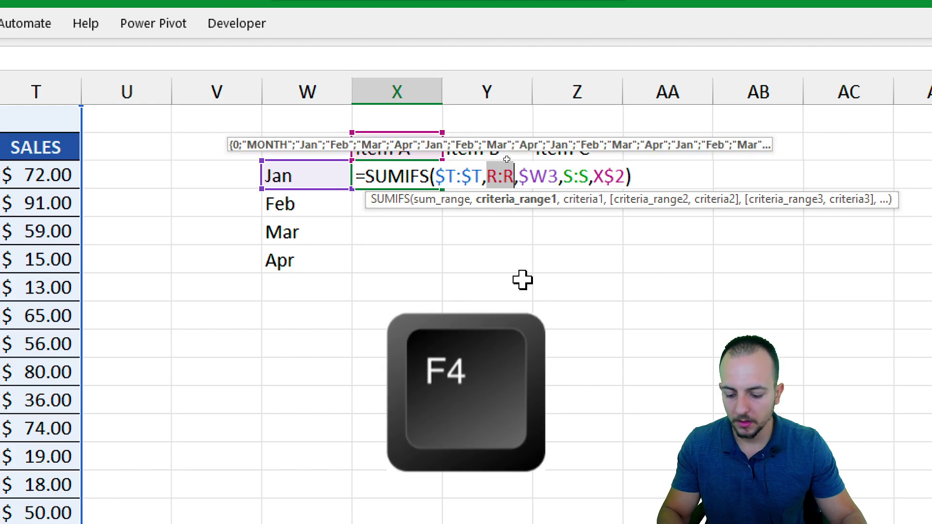
double_click(596, 176)
key(F4)
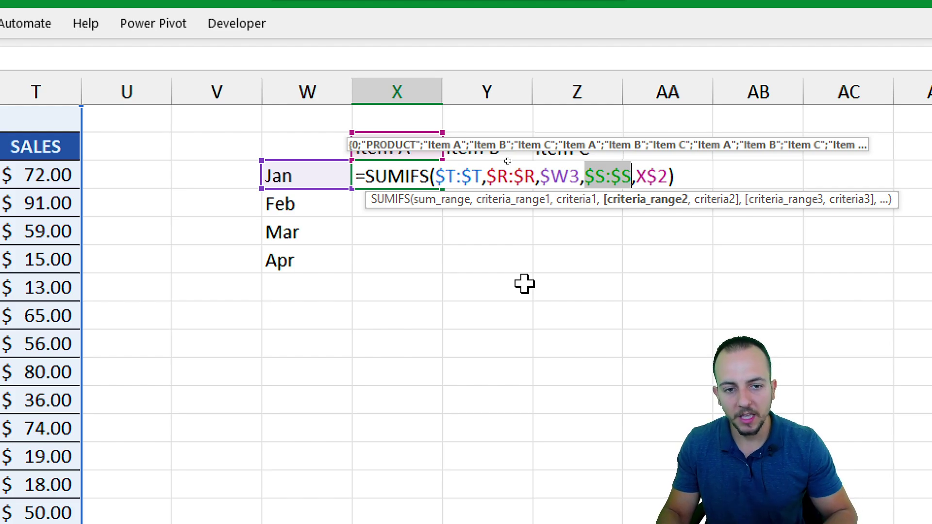
key(Return)
Step: Fill the corrected X3 formula through the summary range X3:Z6
key(Up)
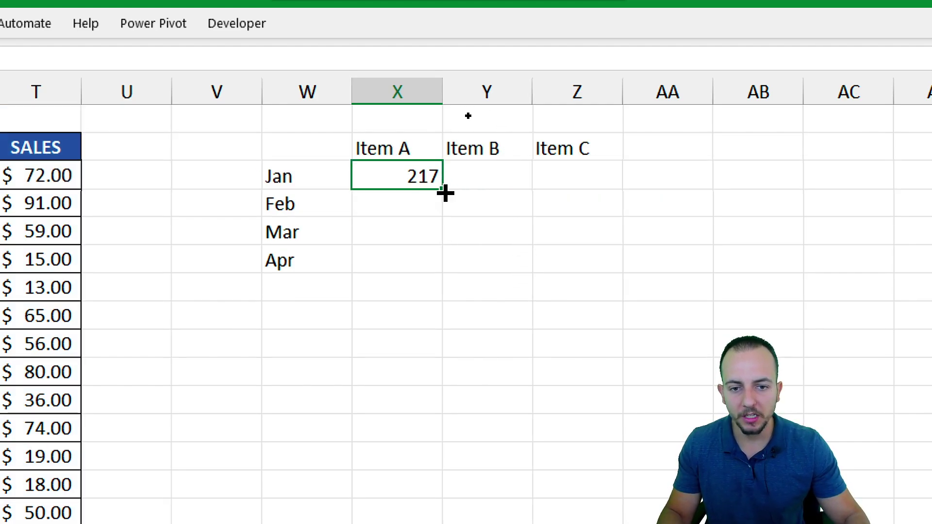
drag(444, 193, 594, 262)
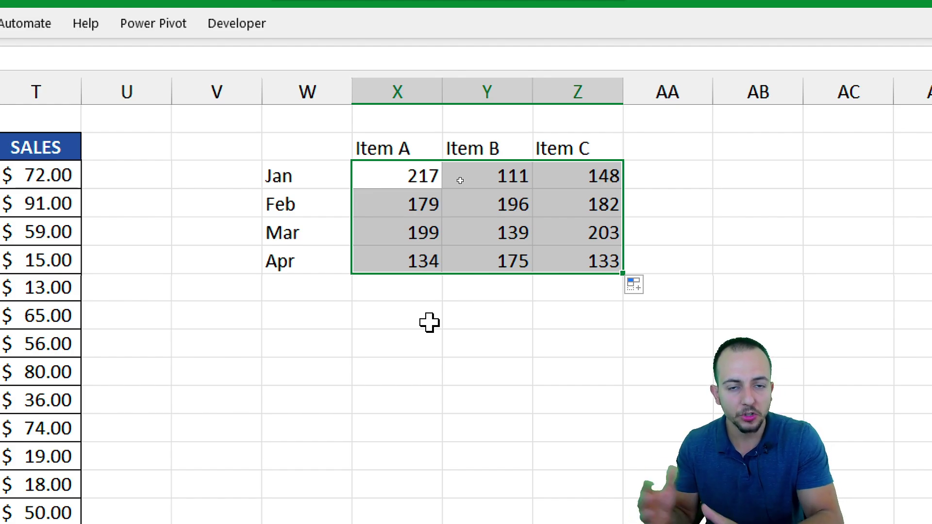
Step: Inspect the references in the X4 formula and leave it as it is
double_click(381, 204)
double_click(374, 201)
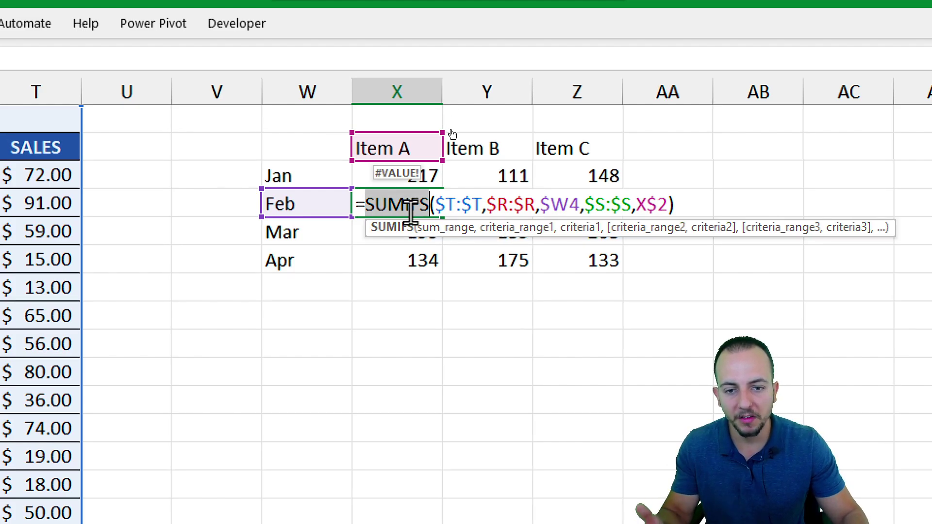
key(Escape)
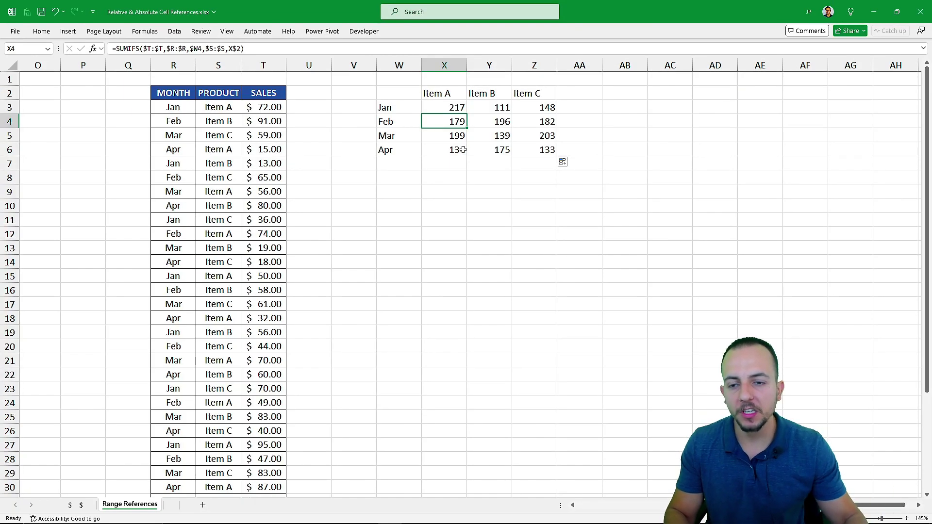
Step: Look back over the earlier example tables and return to the sheet listing the dollar-sign reference types
scroll(463, 149, left, 5)
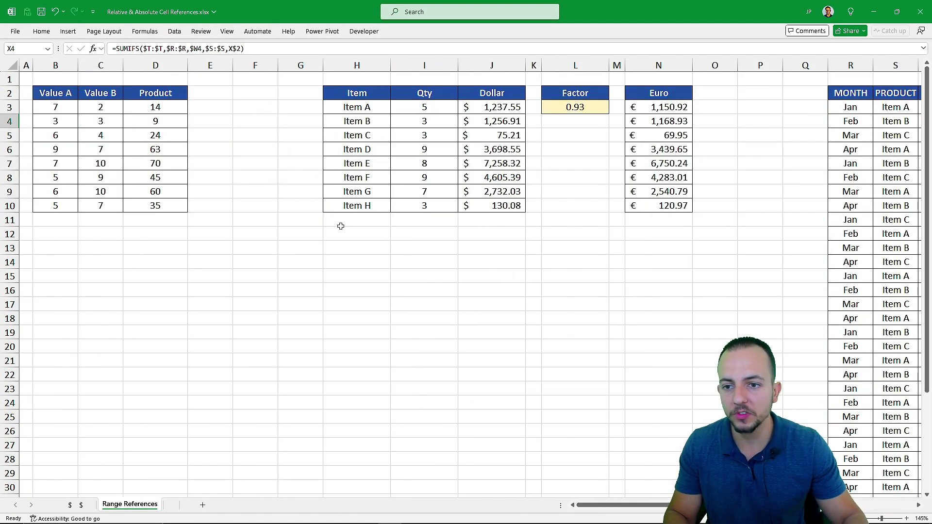
scroll(433, 269, right, 2)
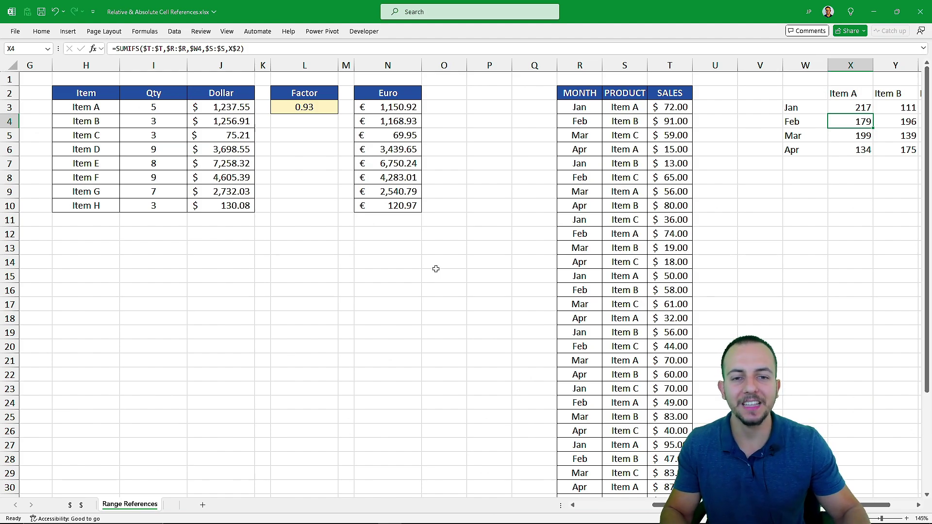
key(ctrl+Page_Up)
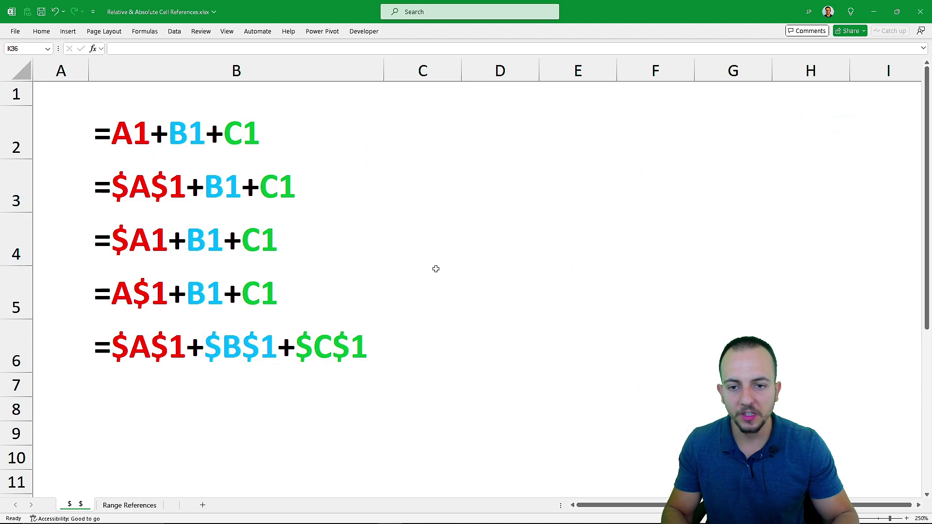